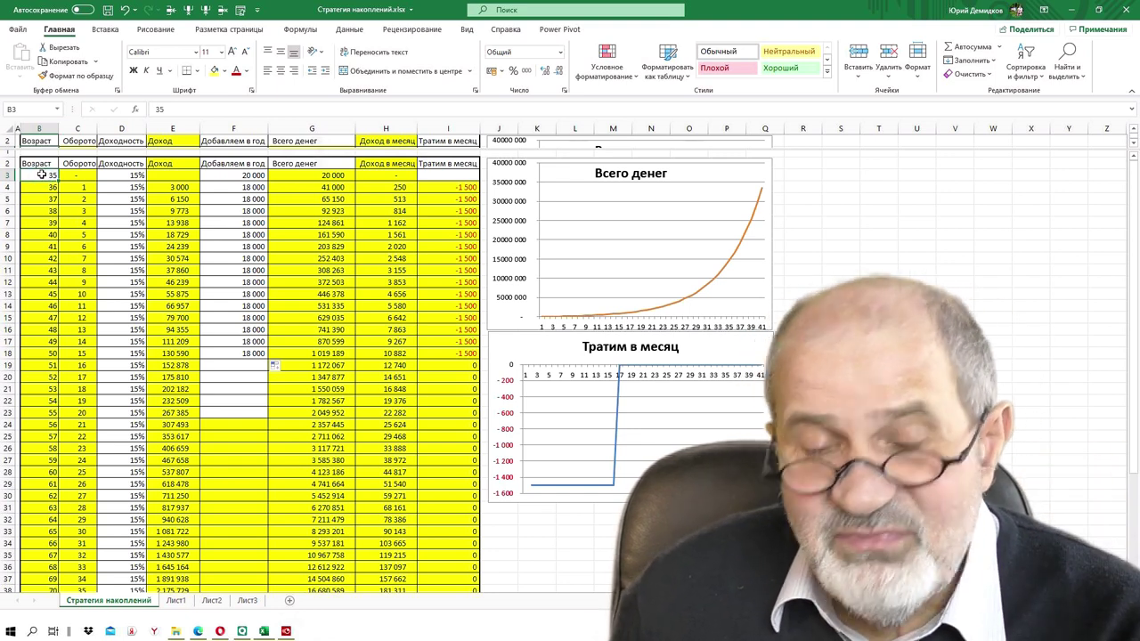
Extend the 1500*12 annual contribution by one more year into F19, the row for turnover 16
click(228, 176)
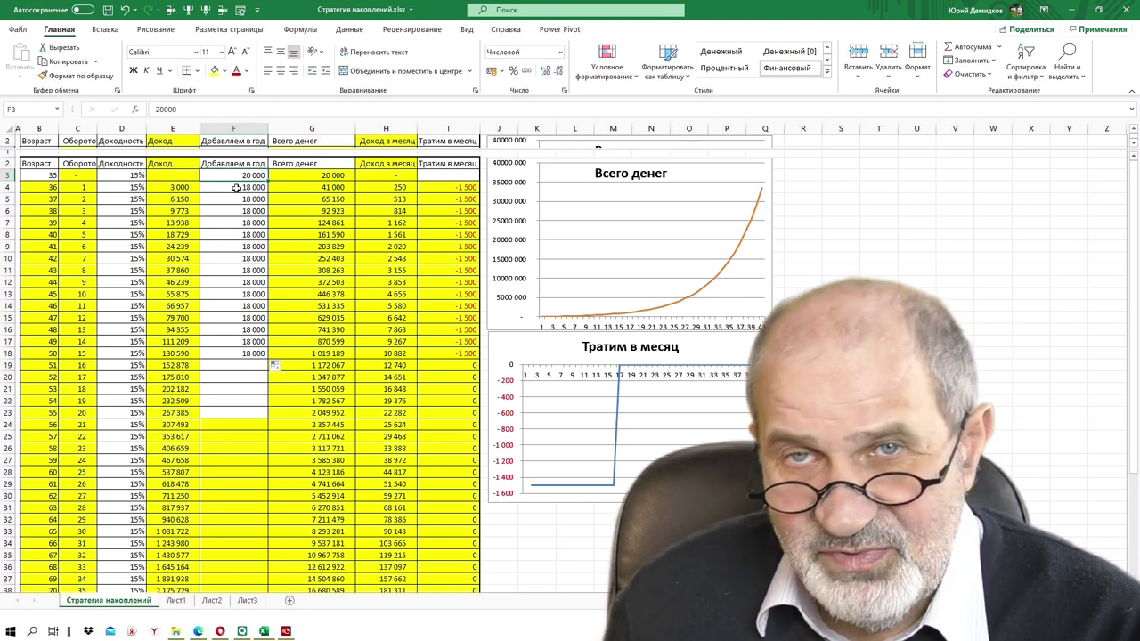
click(236, 187)
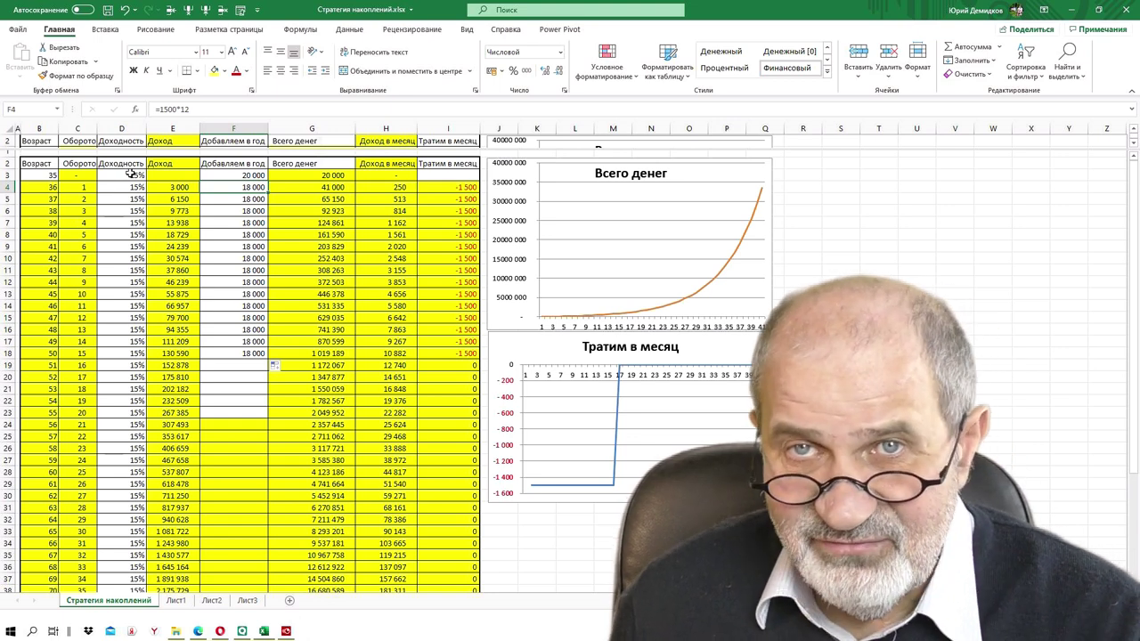
click(236, 176)
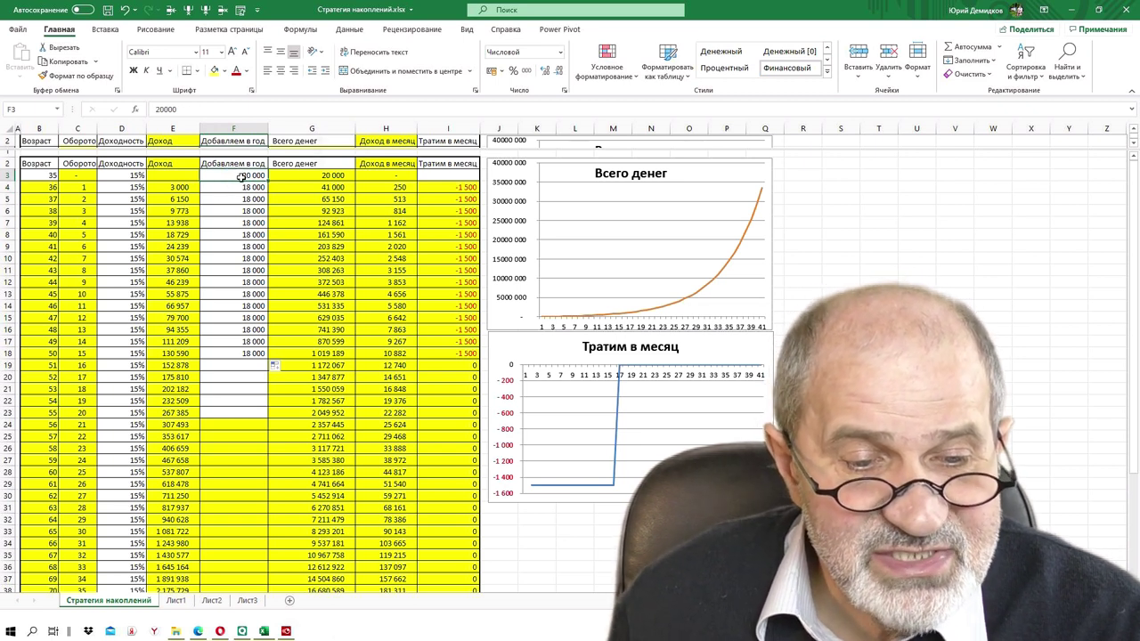
click(78, 365)
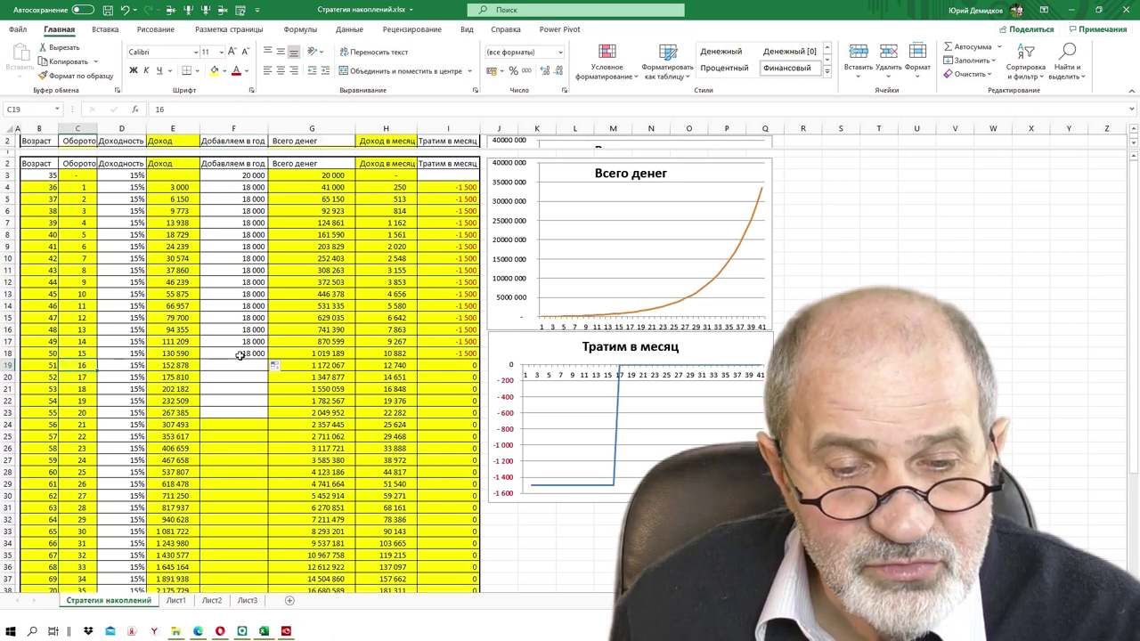
click(321, 366)
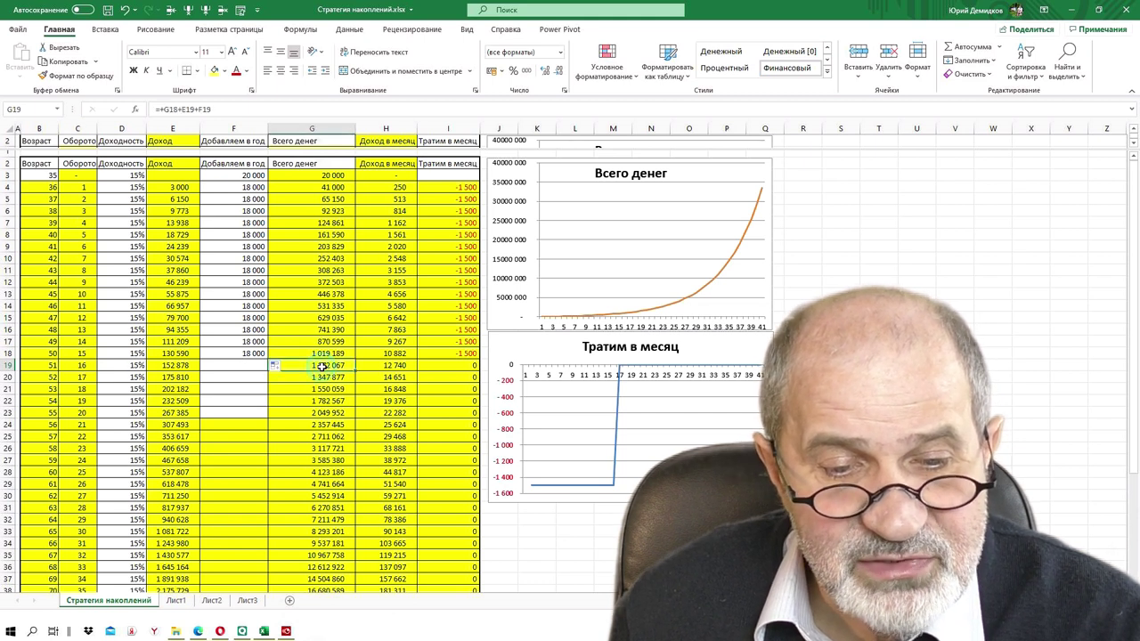
click(260, 353)
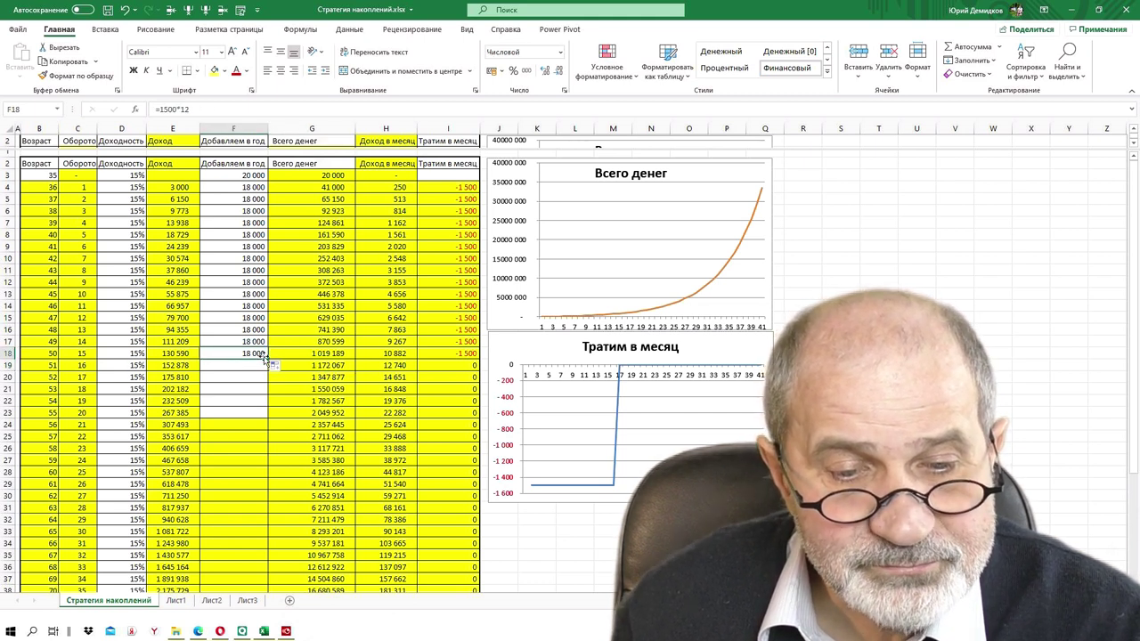
drag(264, 355, 264, 367)
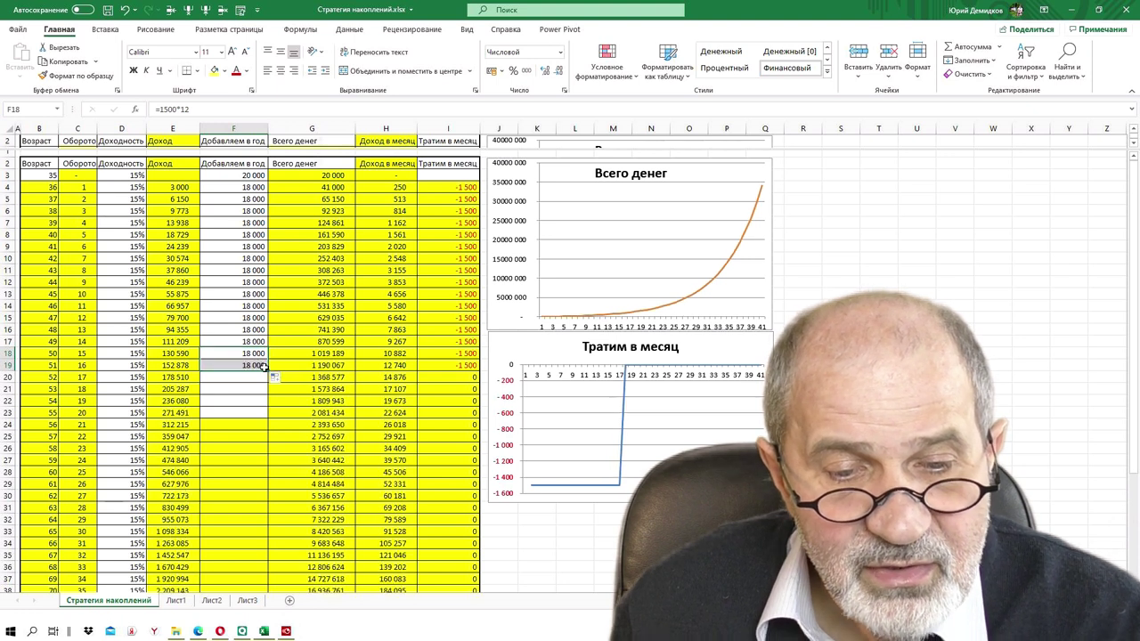
click(331, 366)
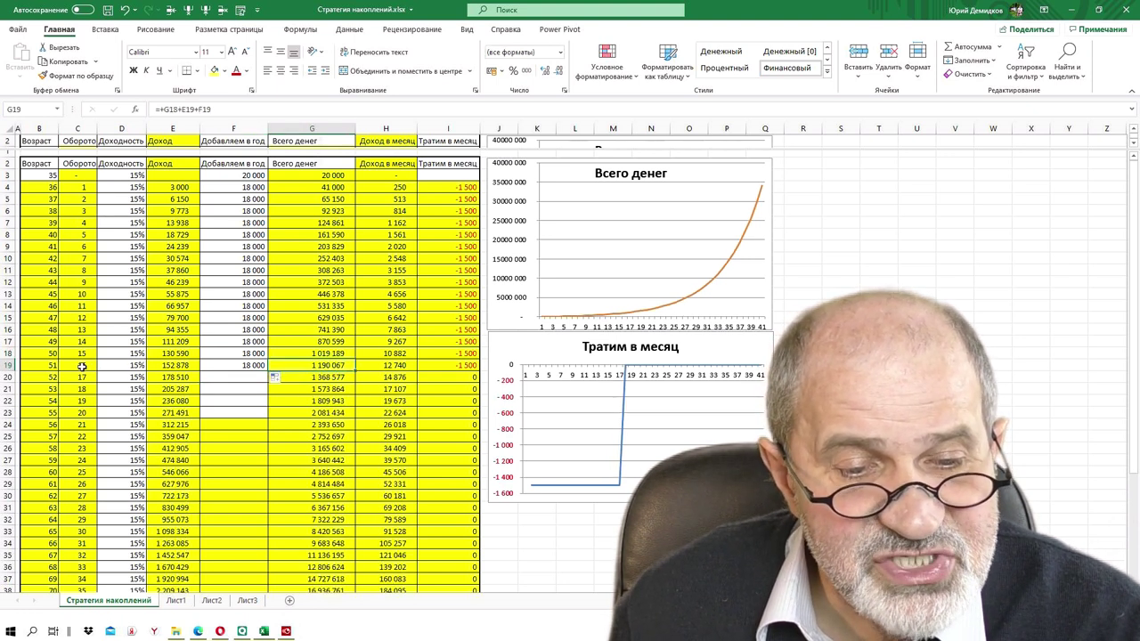
click(82, 366)
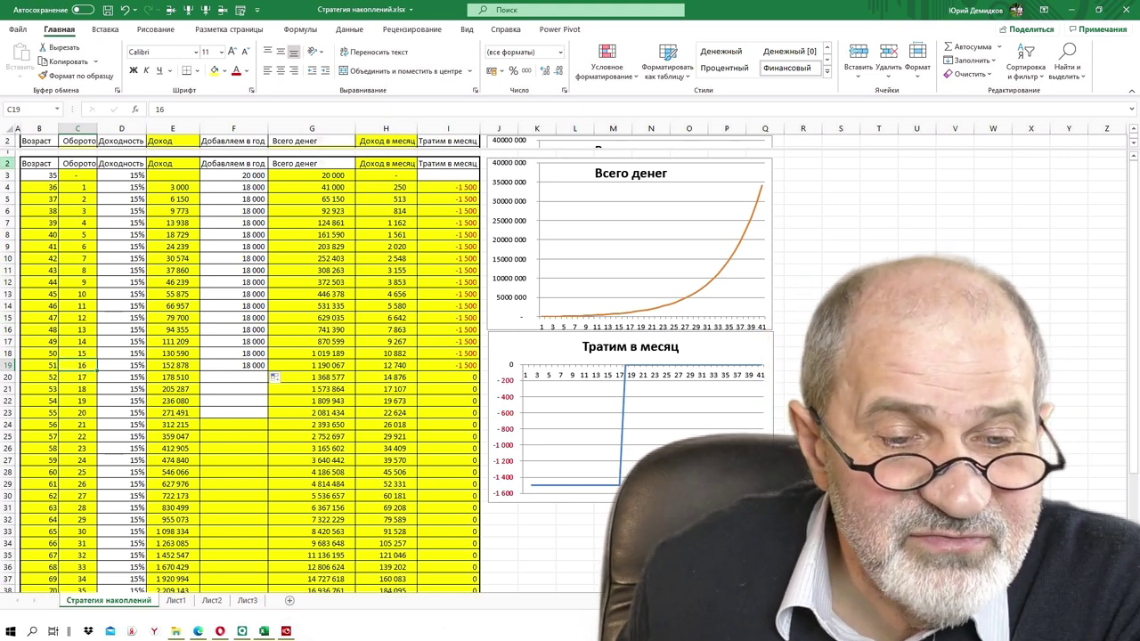
Set the starting age in B3 to 40 and the initial contribution in F3 to 40000
click(41, 178)
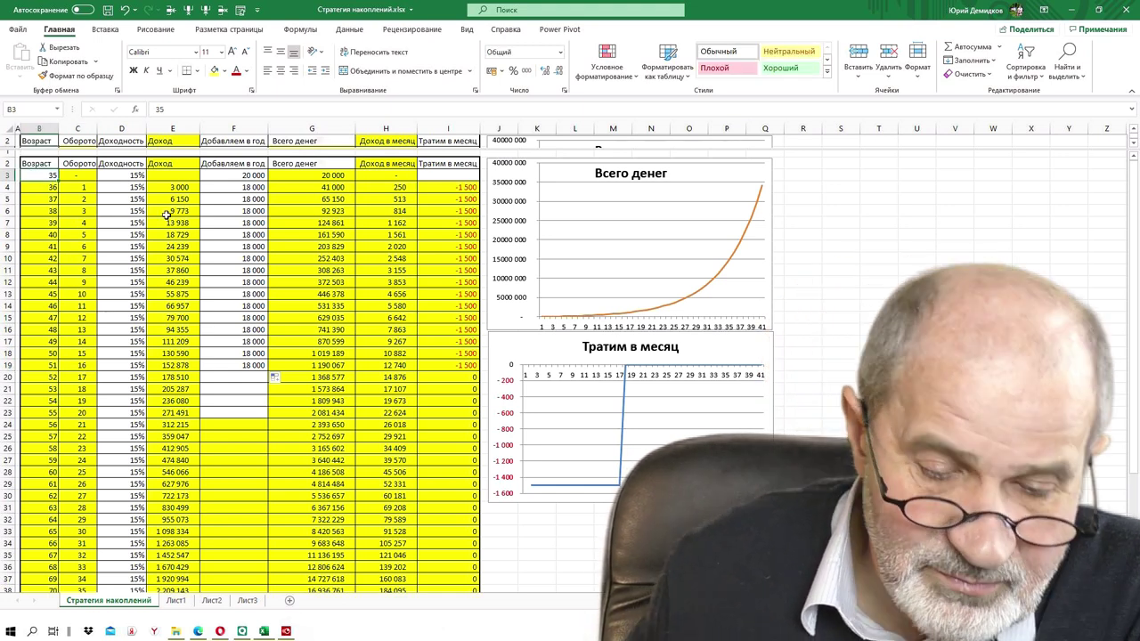
text(40)
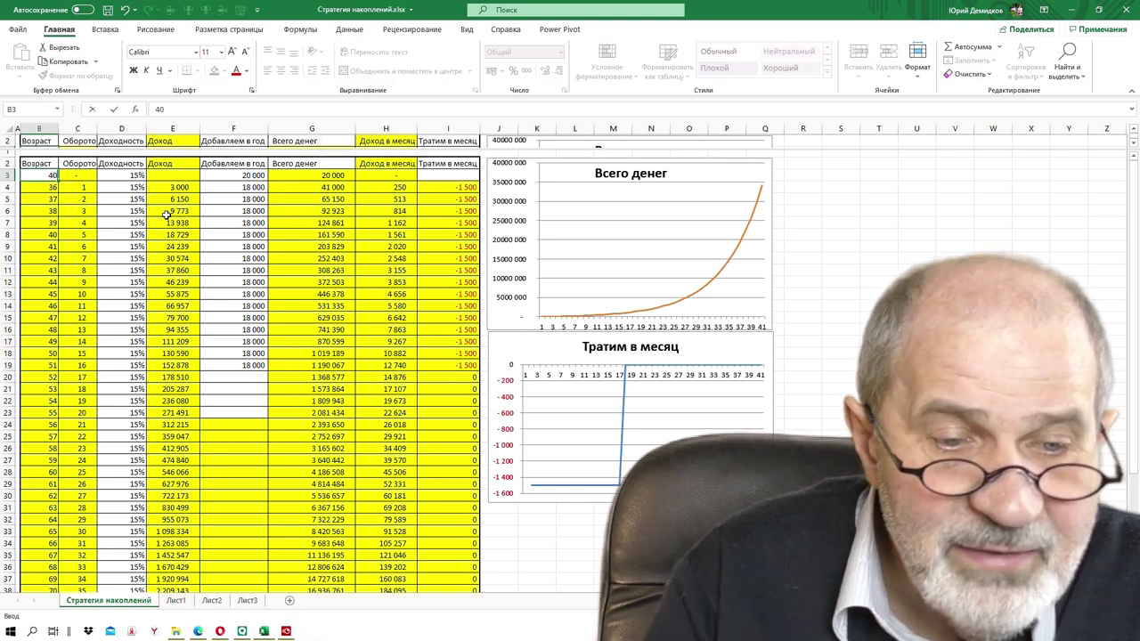
key(Return)
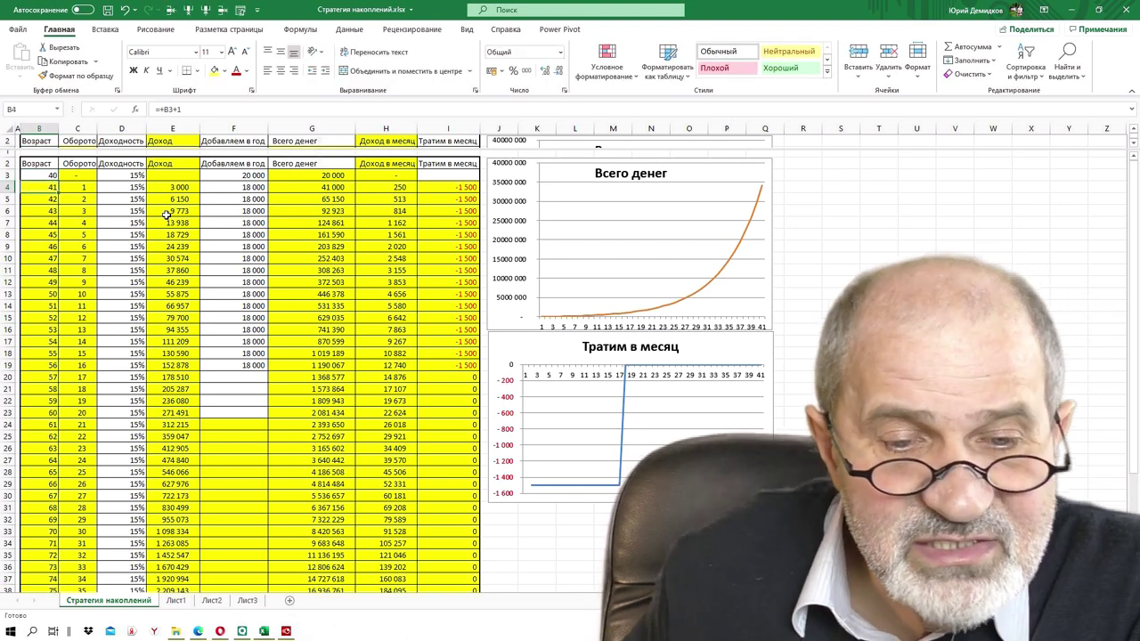
click(234, 175)
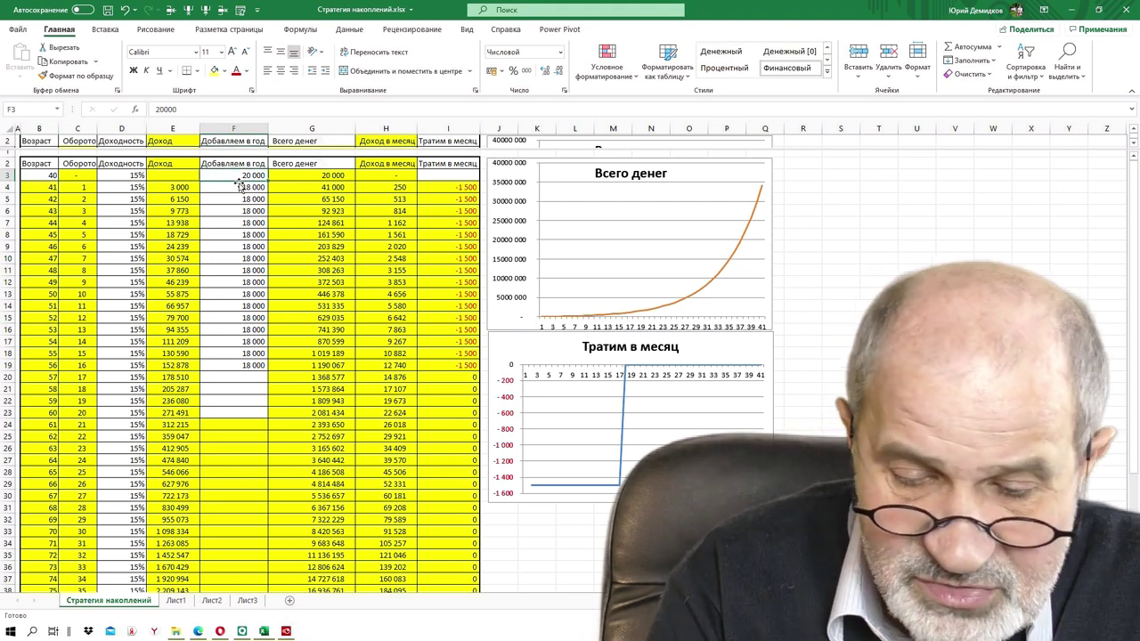
text(4)
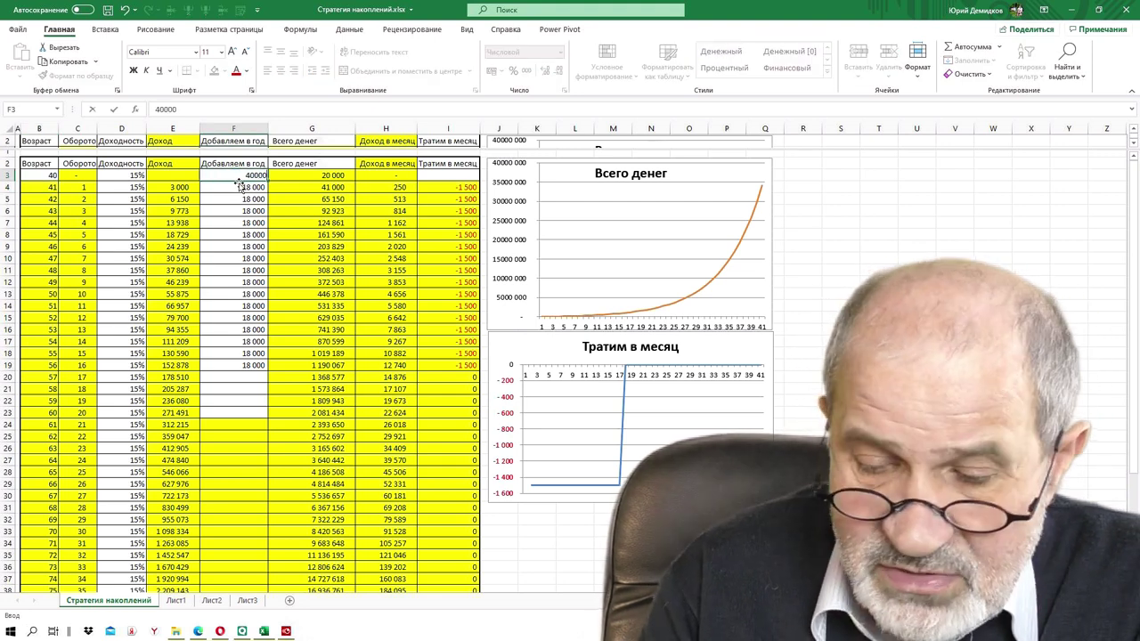
key(Return)
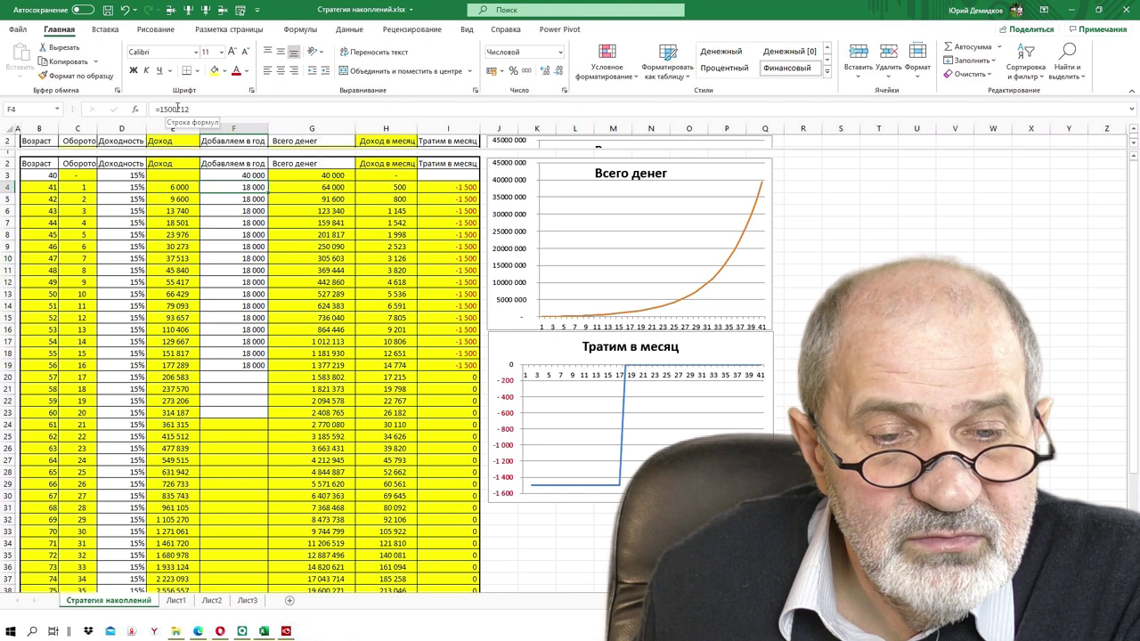
Change the annual contribution formula in F4 to =3000*12 and fill it down through F23
click(166, 109)
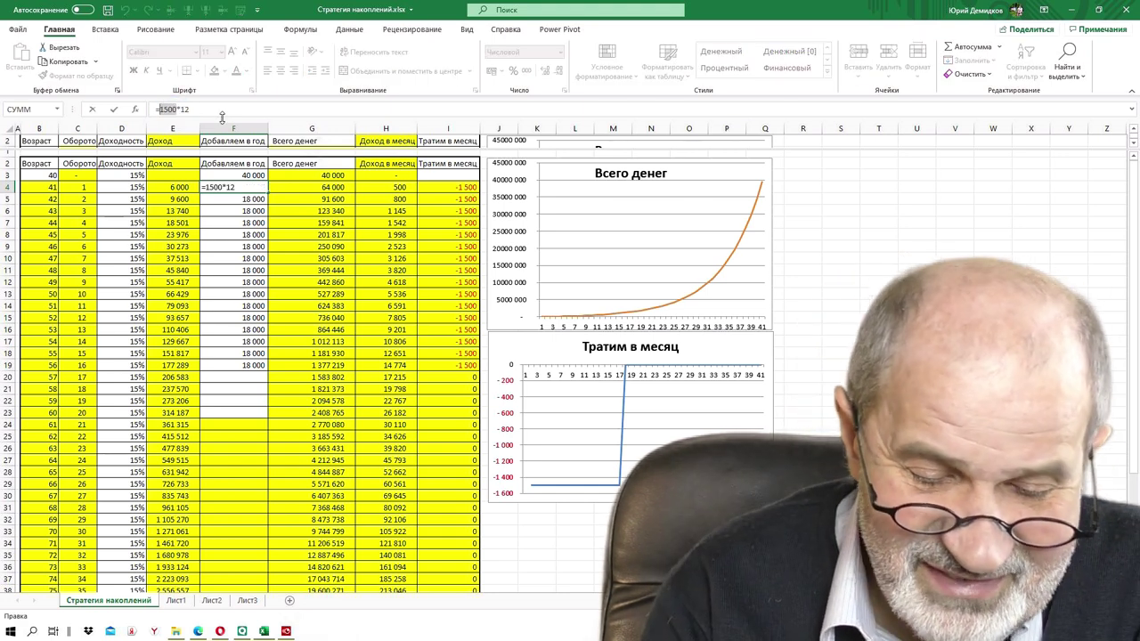
text(5)
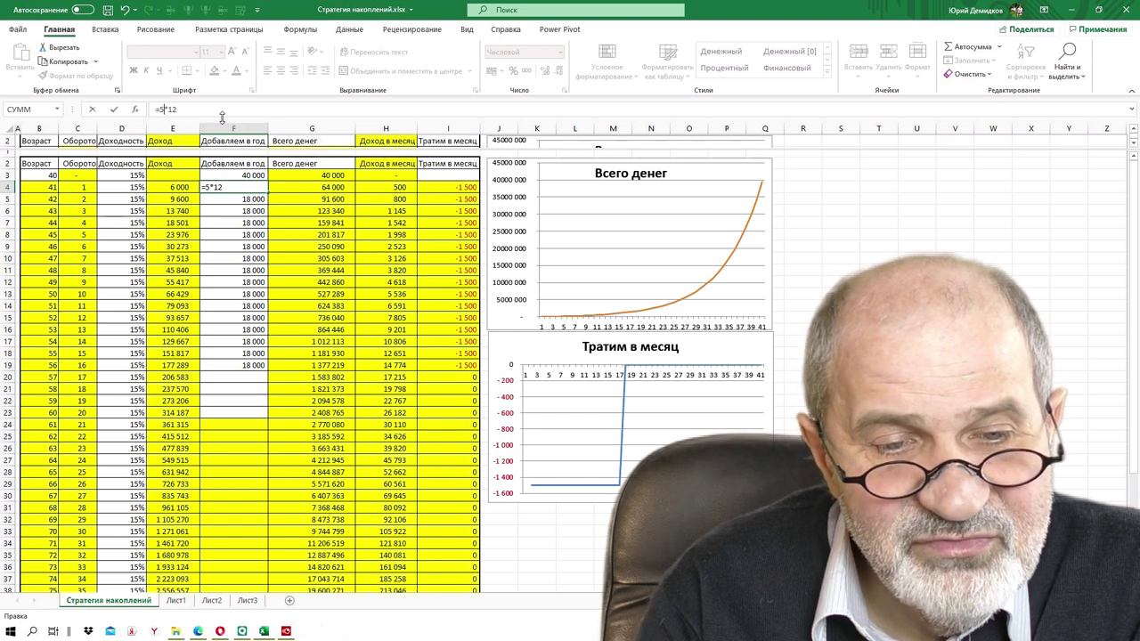
key(BackSpace)
text(3)
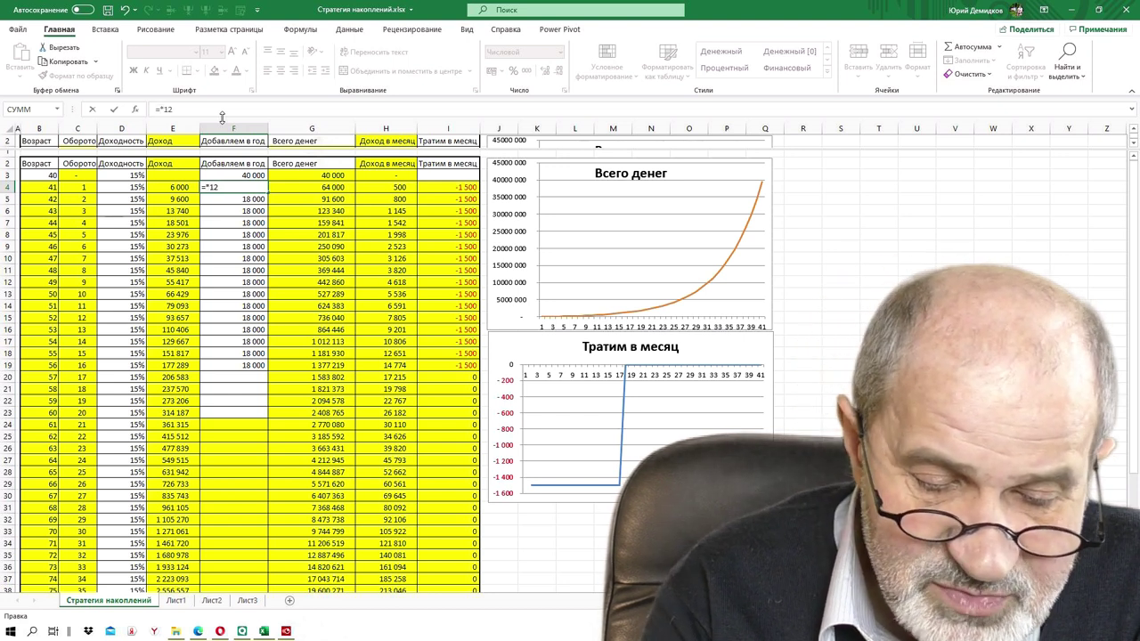
text(000)
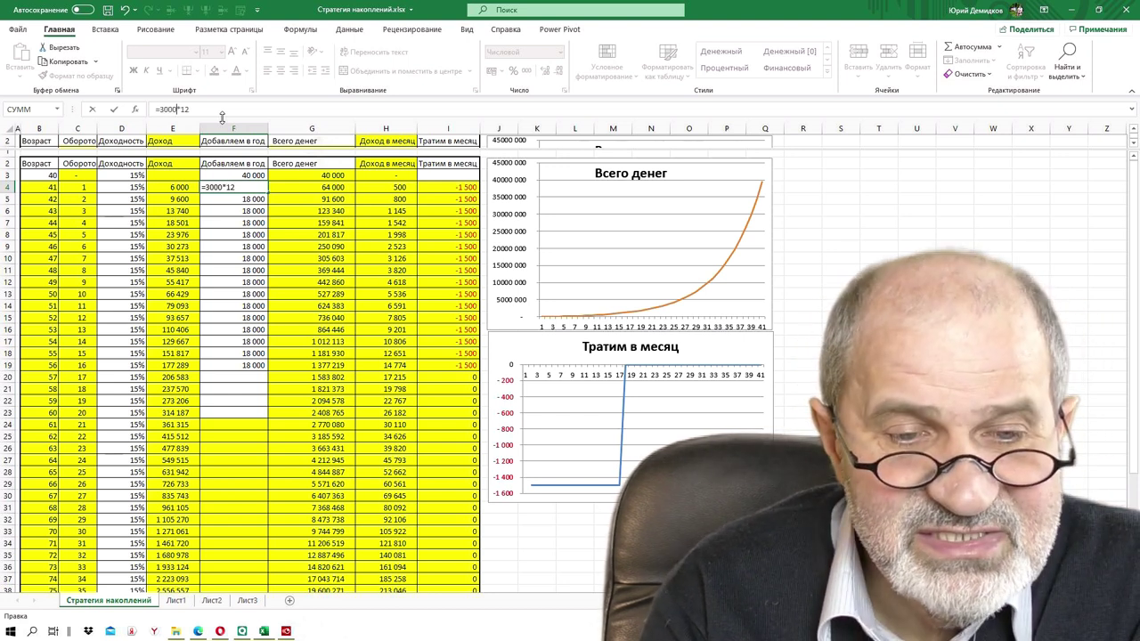
key(Return)
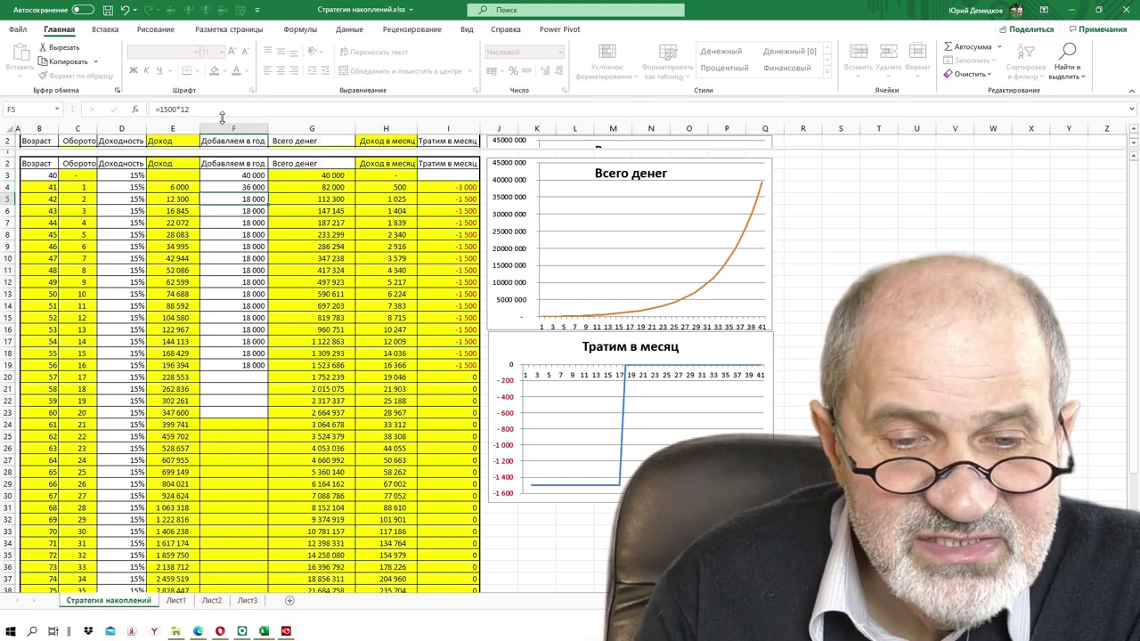
click(255, 188)
drag(266, 193, 253, 414)
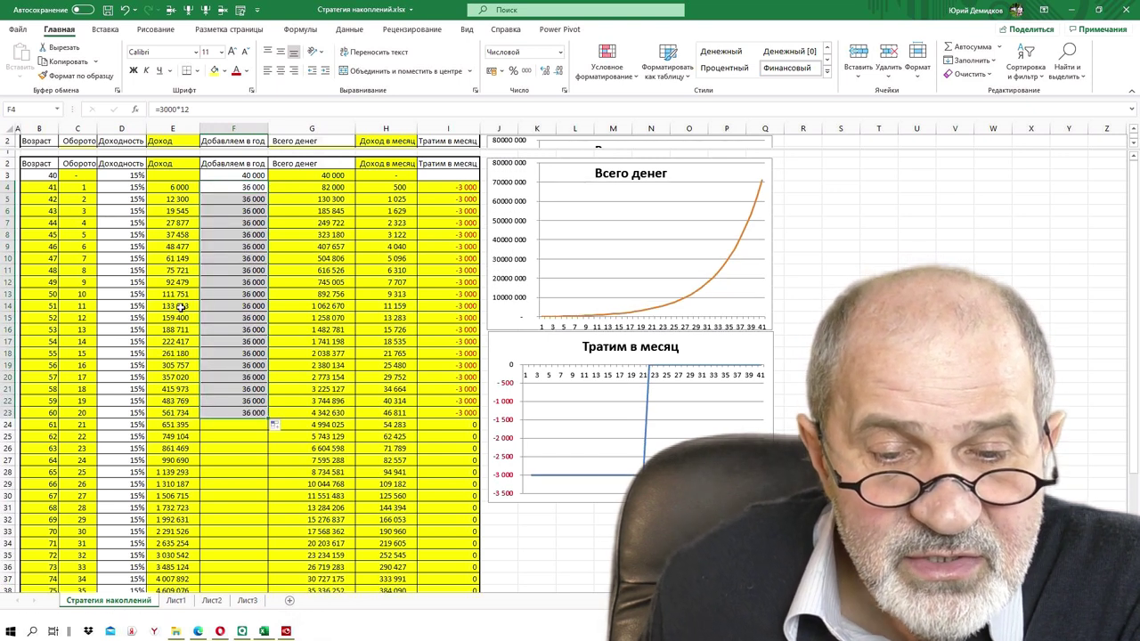
Examine the total money, turnover number and age in row 15, and the annual contributions from there through row 23
click(326, 318)
click(86, 317)
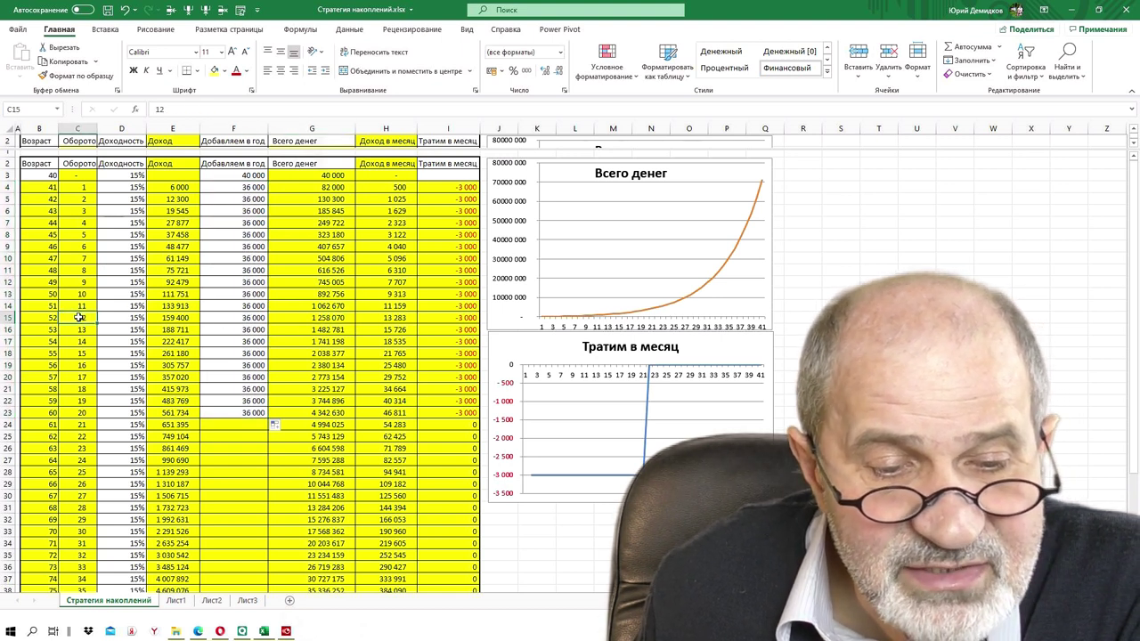
click(46, 318)
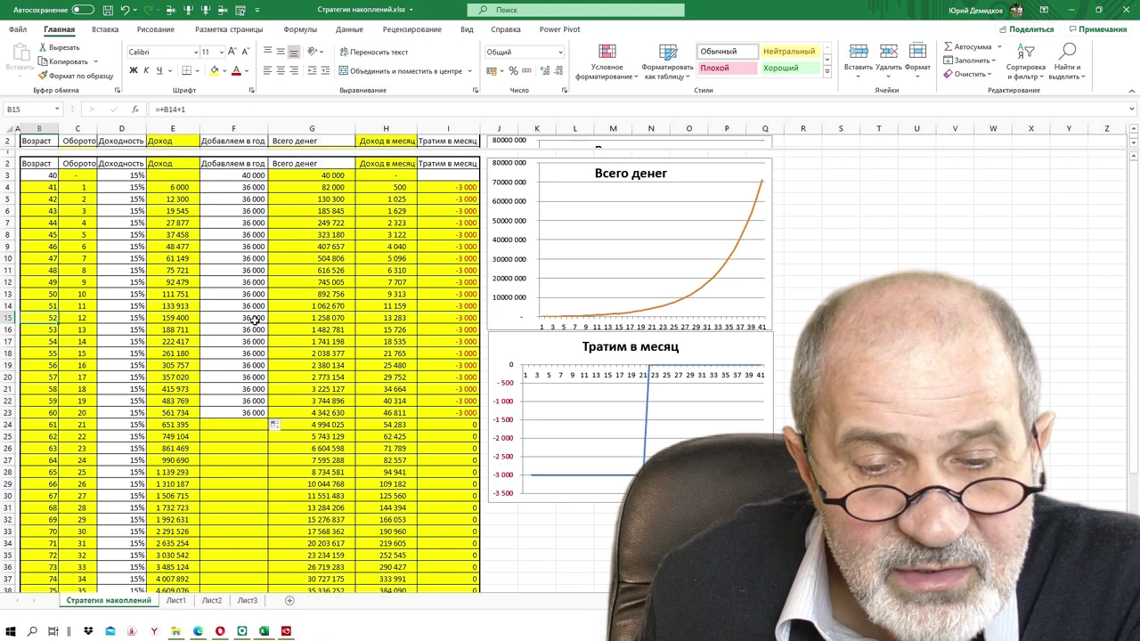
click(314, 318)
drag(241, 327, 243, 413)
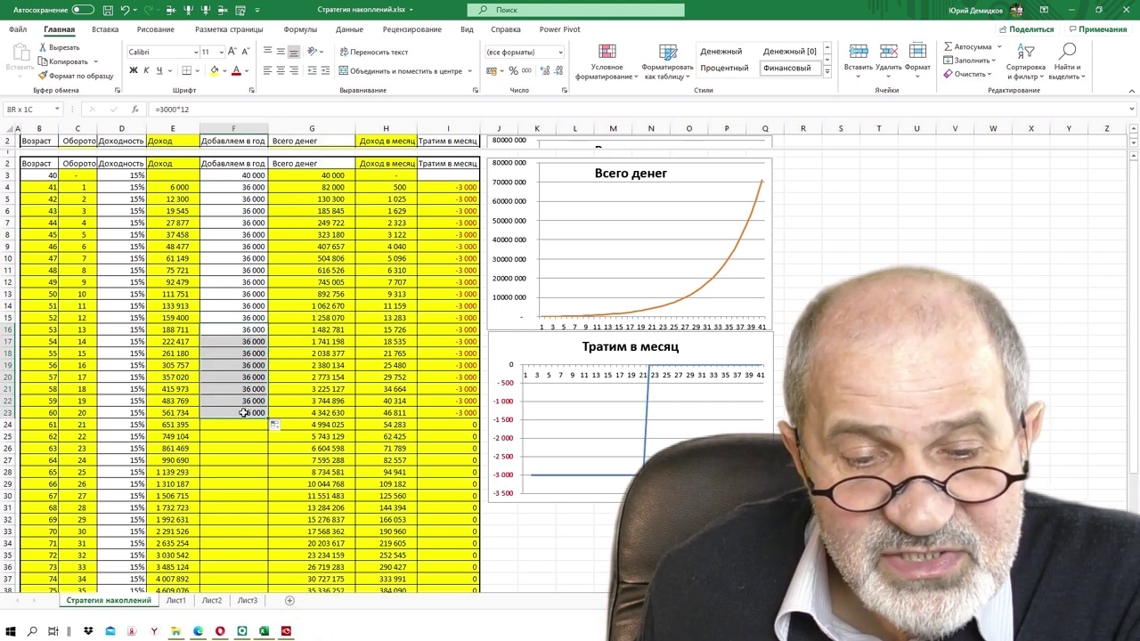
click(239, 330)
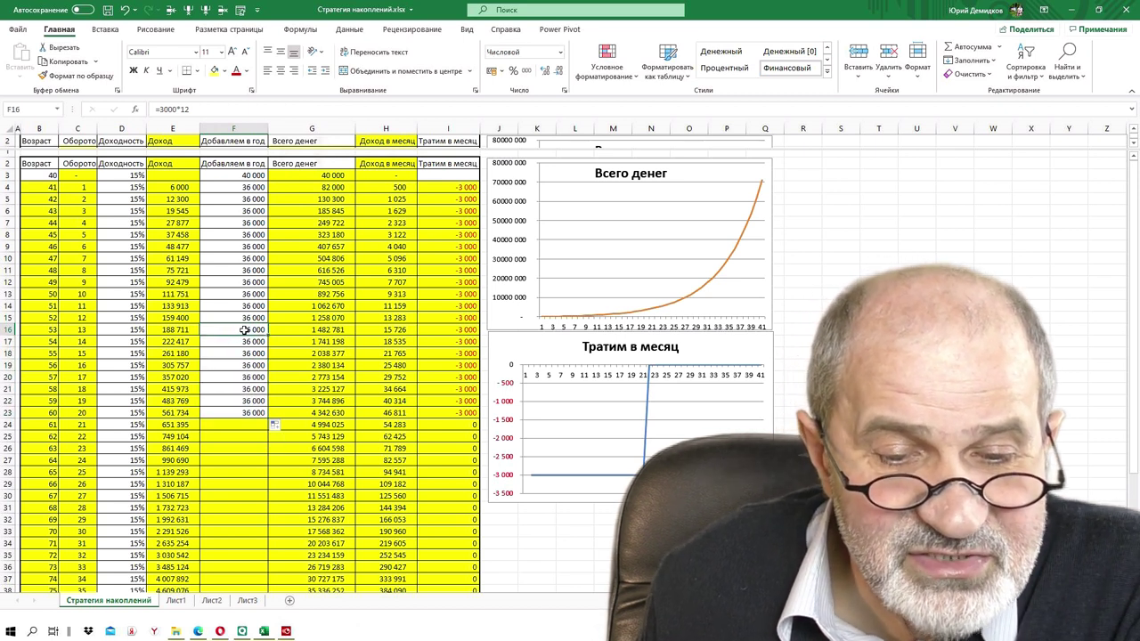
click(239, 318)
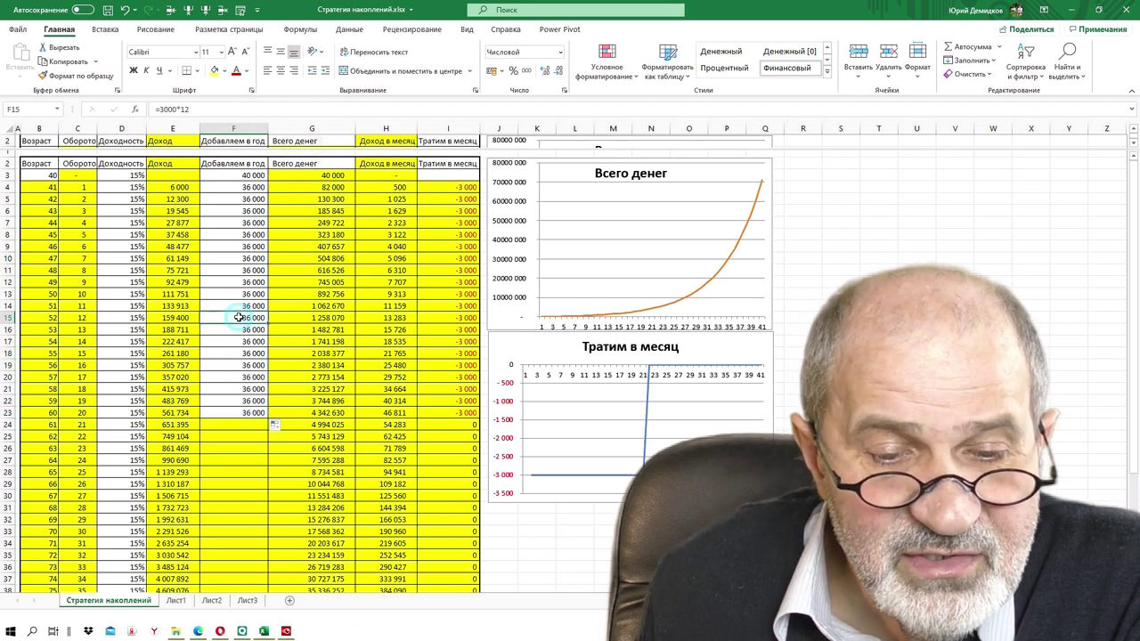
Enter a withdrawal of -400000 in F20 of the annual contribution column and fill it down through F22
click(229, 376)
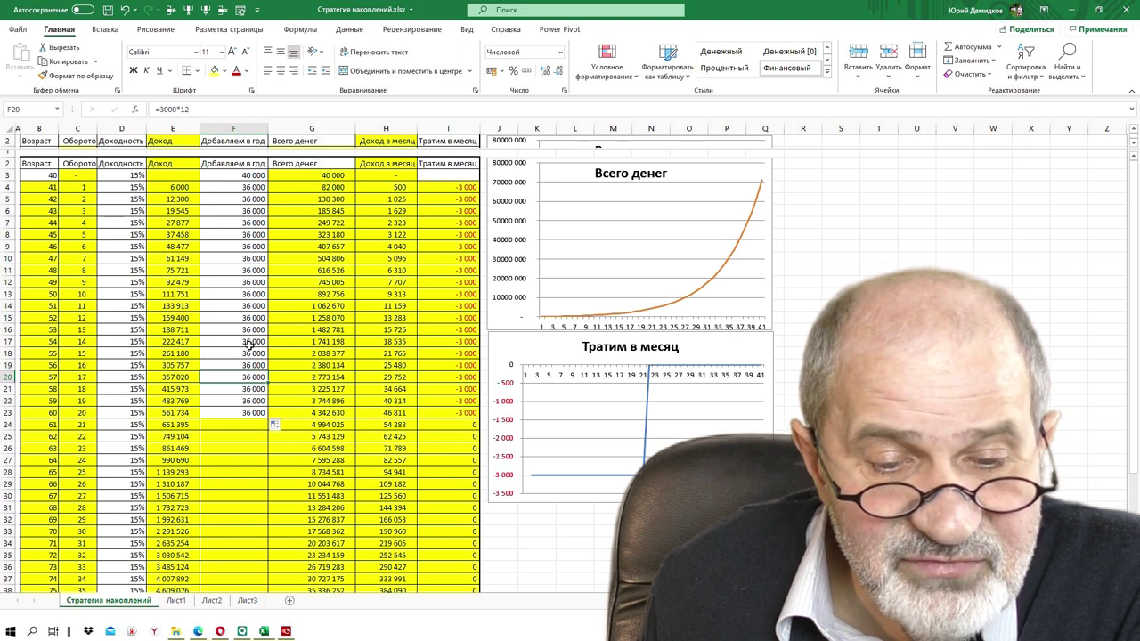
text(-)
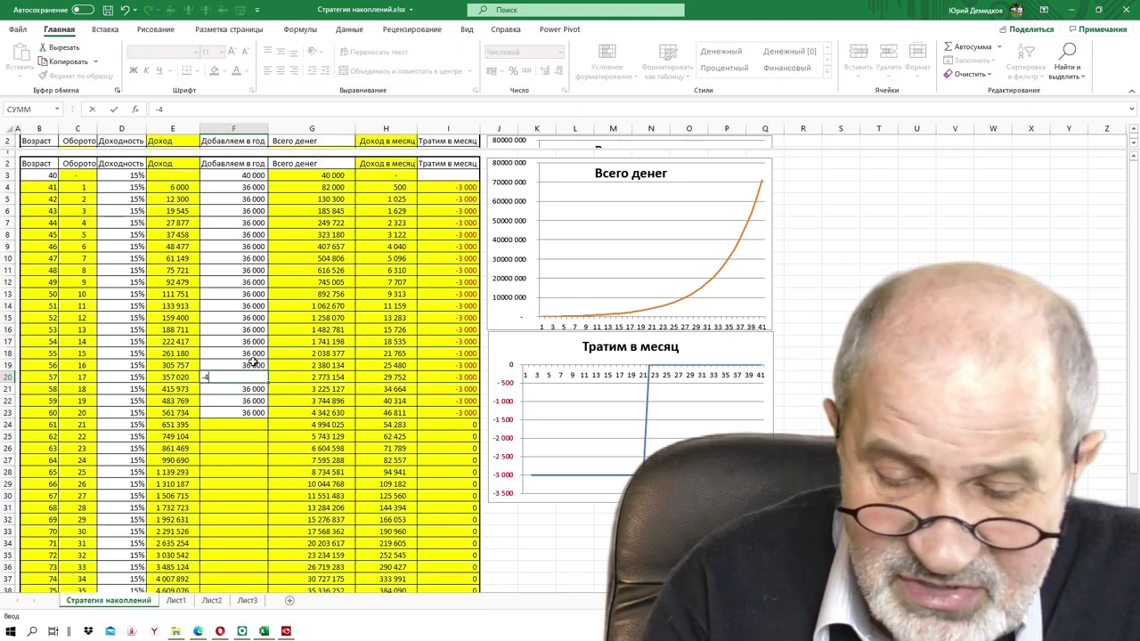
text(400000)
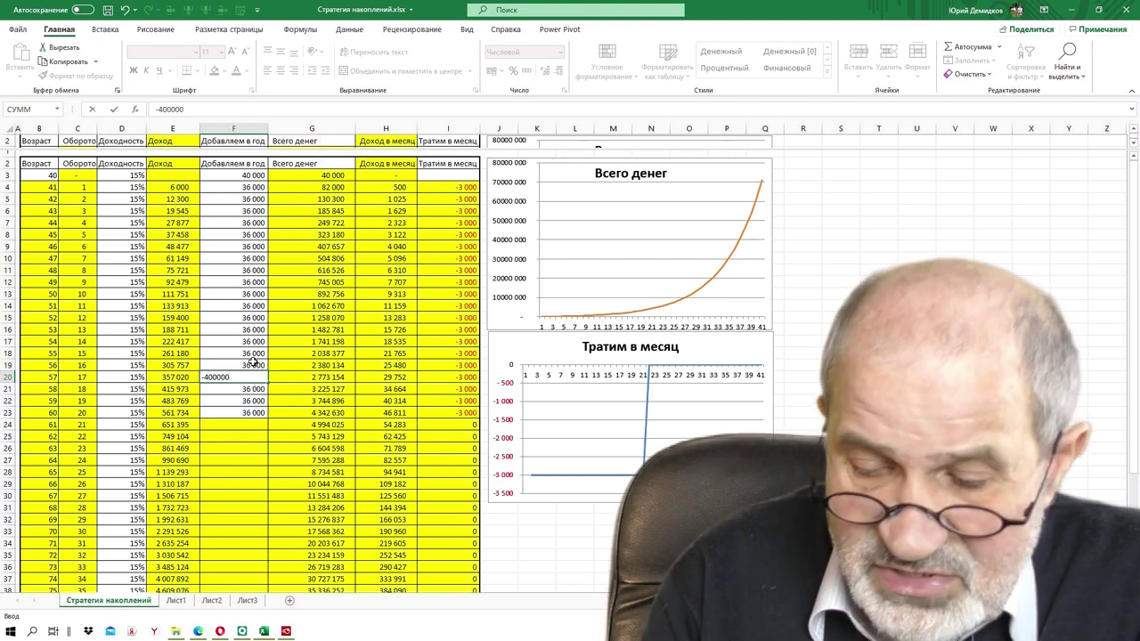
key(Return)
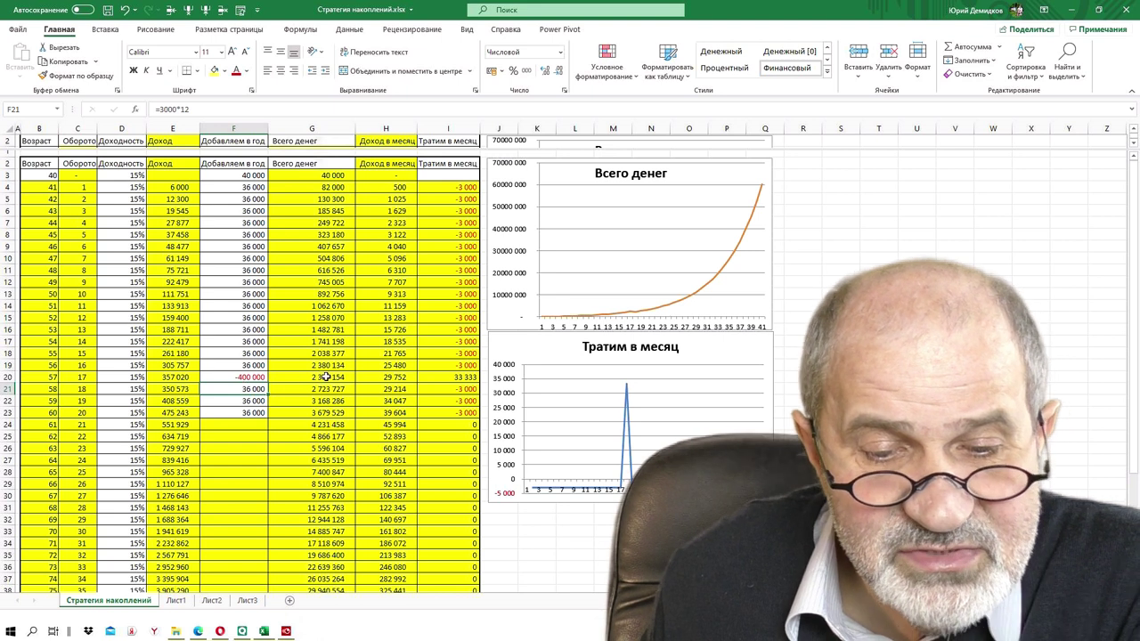
click(245, 377)
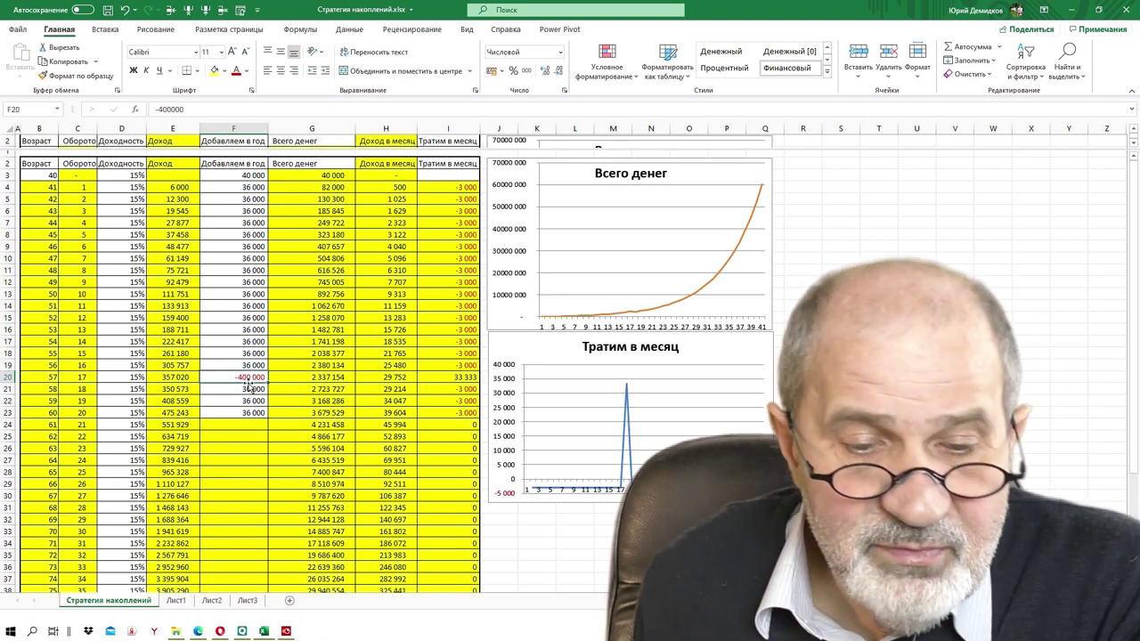
drag(266, 383, 266, 407)
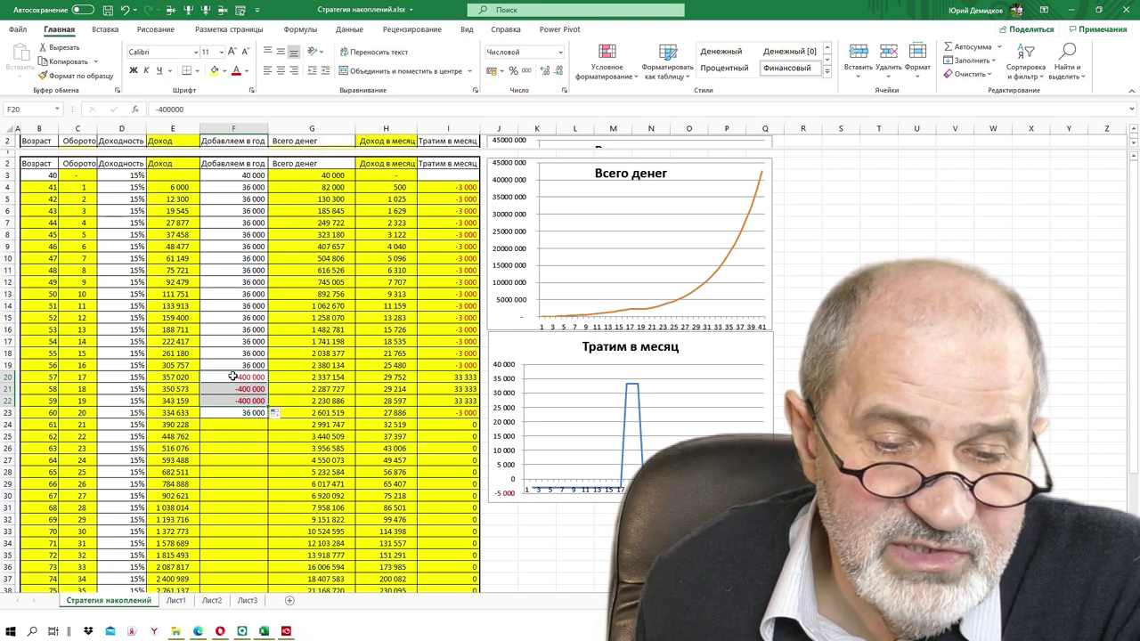
click(233, 389)
click(230, 401)
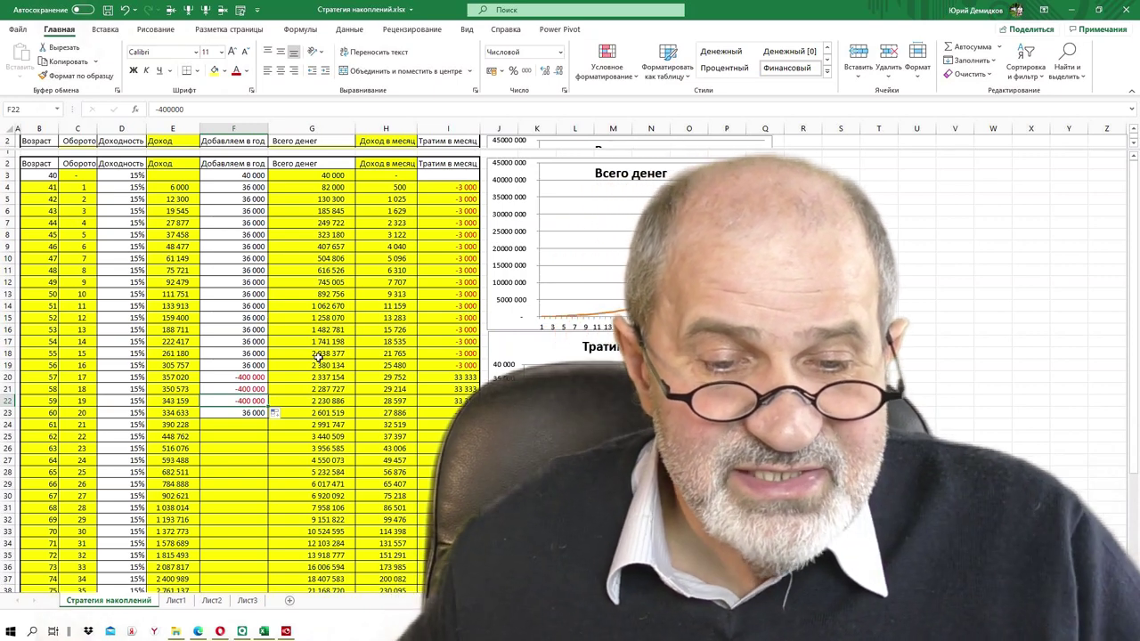
Examine the annual contributions and withdrawals in F17 through F23, along with the monthly income in H23
click(243, 417)
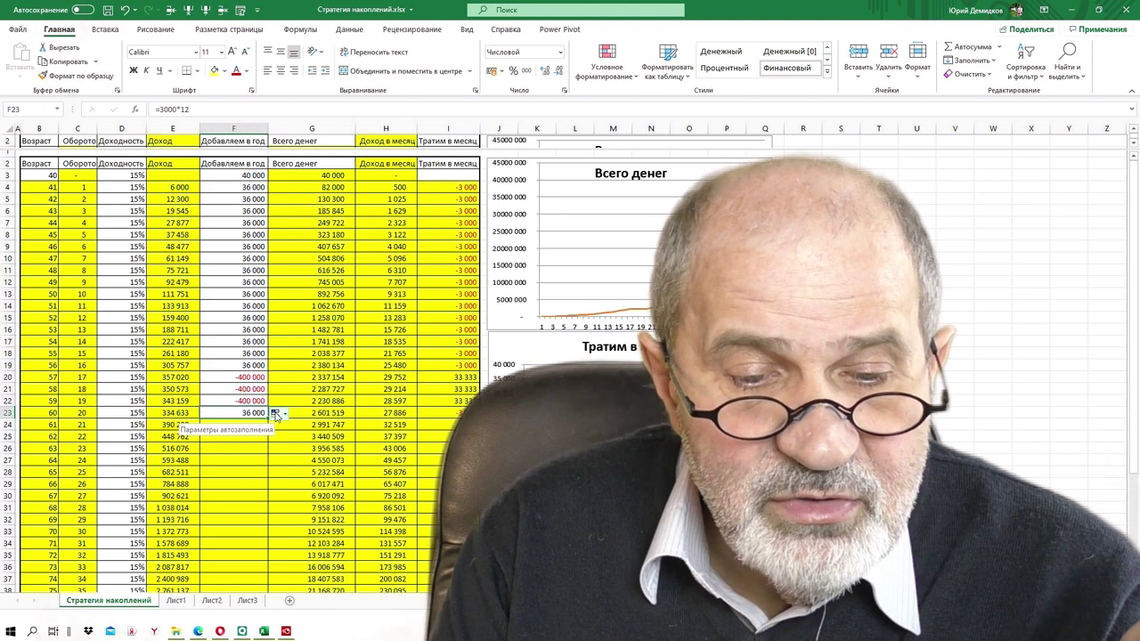
key(Up)
key(Up)
key(Up)
key(Up)
key(Up)
key(Up)
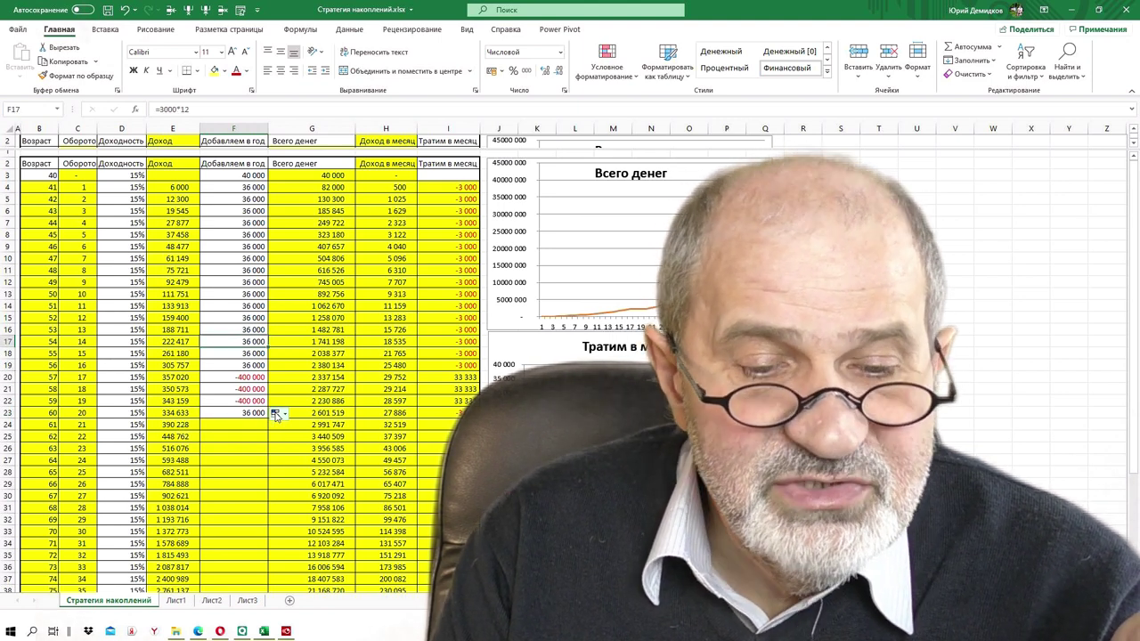
key(Down)
key(Down)
key(Down)
key(Down)
key(Down)
key(Down)
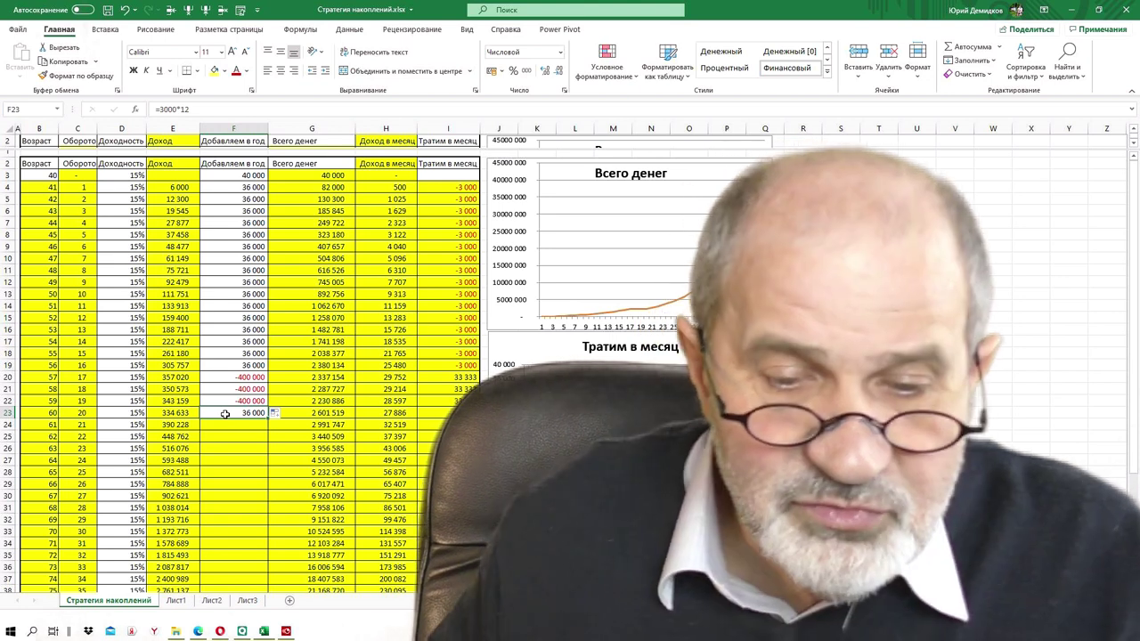
click(377, 413)
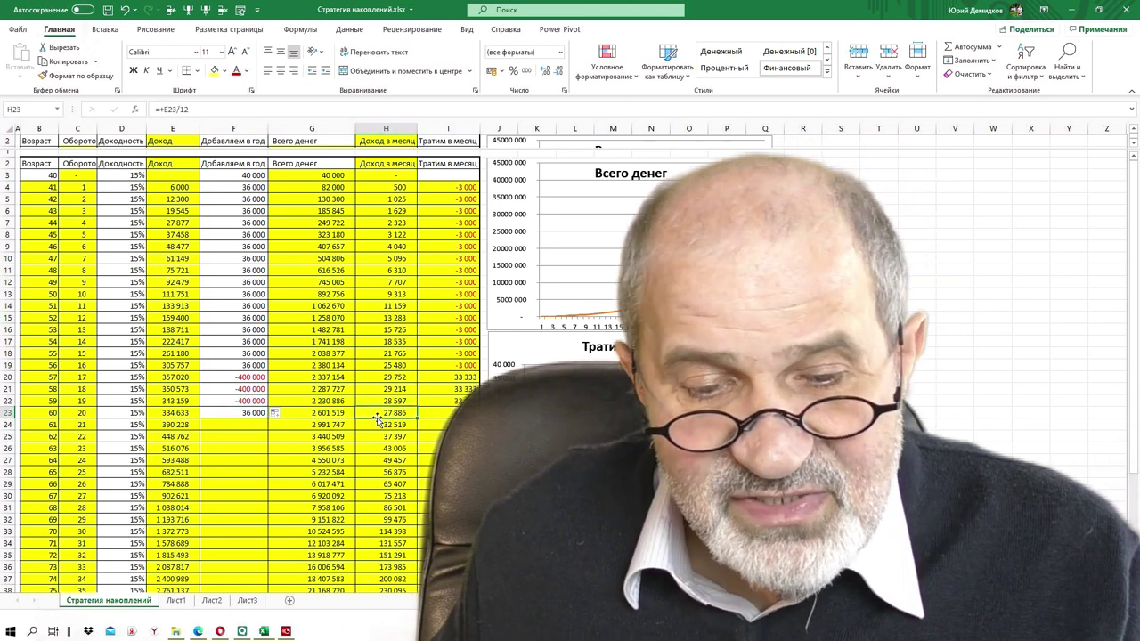
Enter a withdrawal of -15000 in F23 of the annual contribution column and fill it down through F49
click(239, 414)
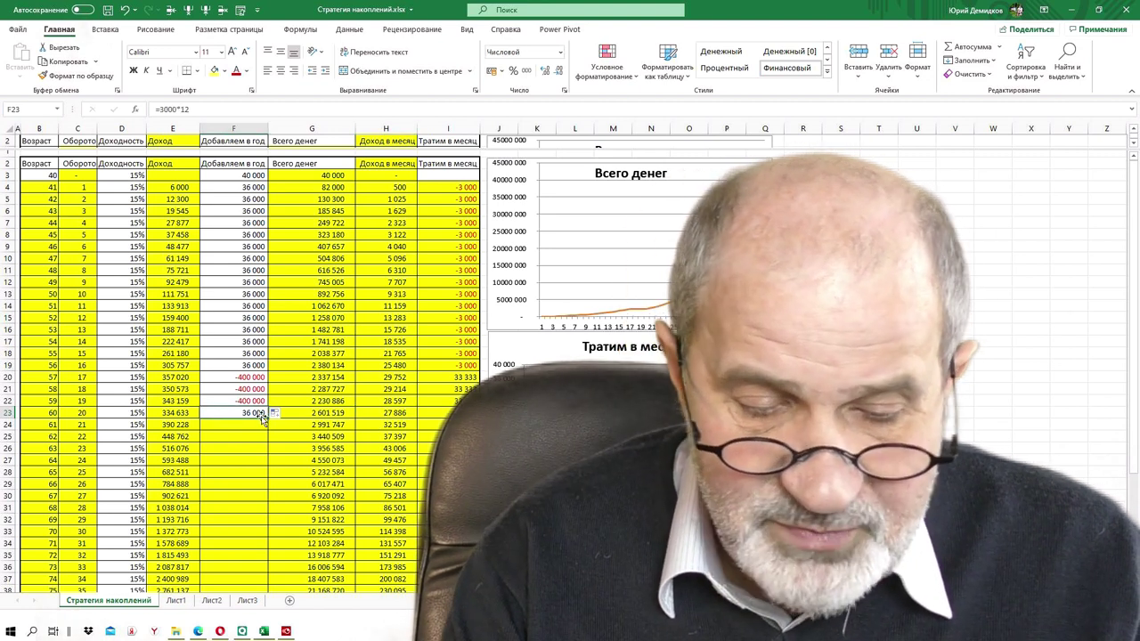
text(-)
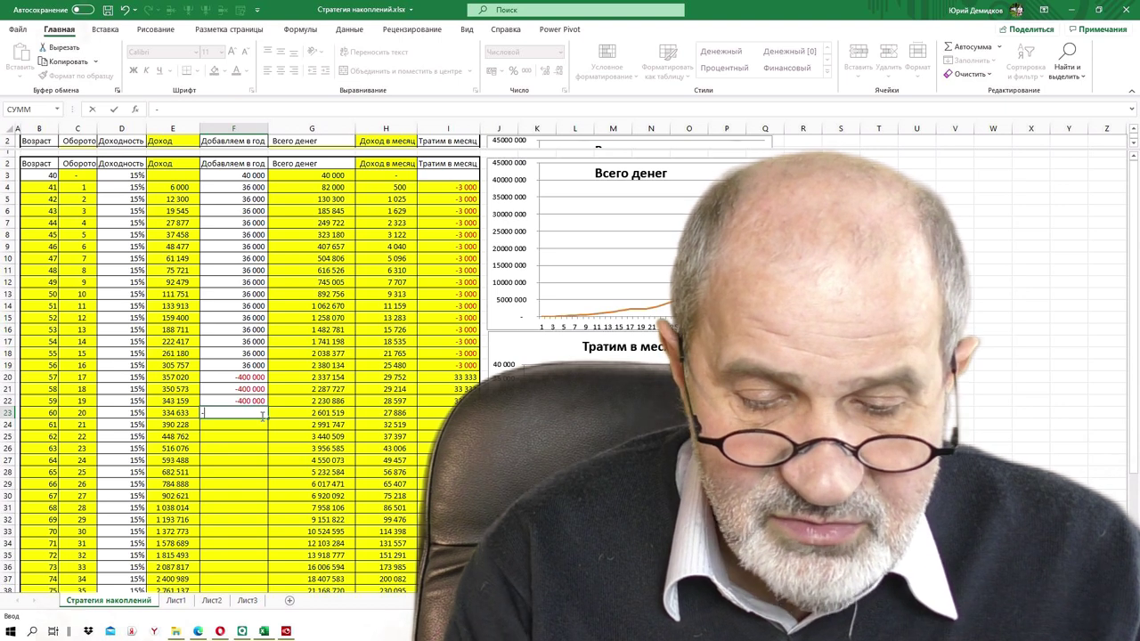
text(15000)
key(Return)
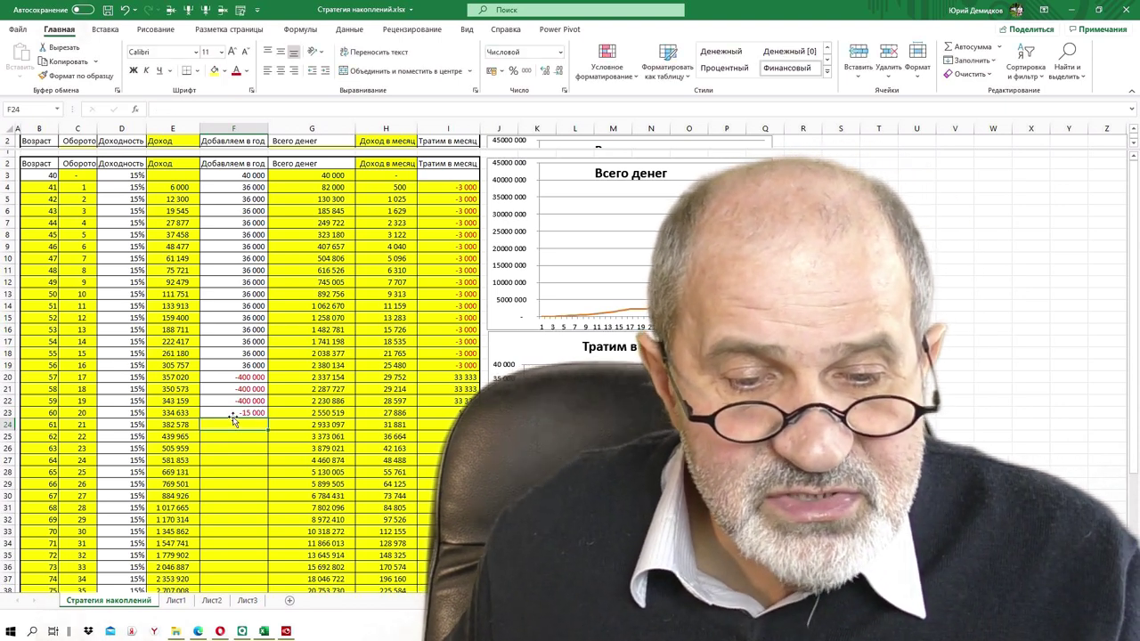
click(233, 414)
drag(267, 418, 265, 537)
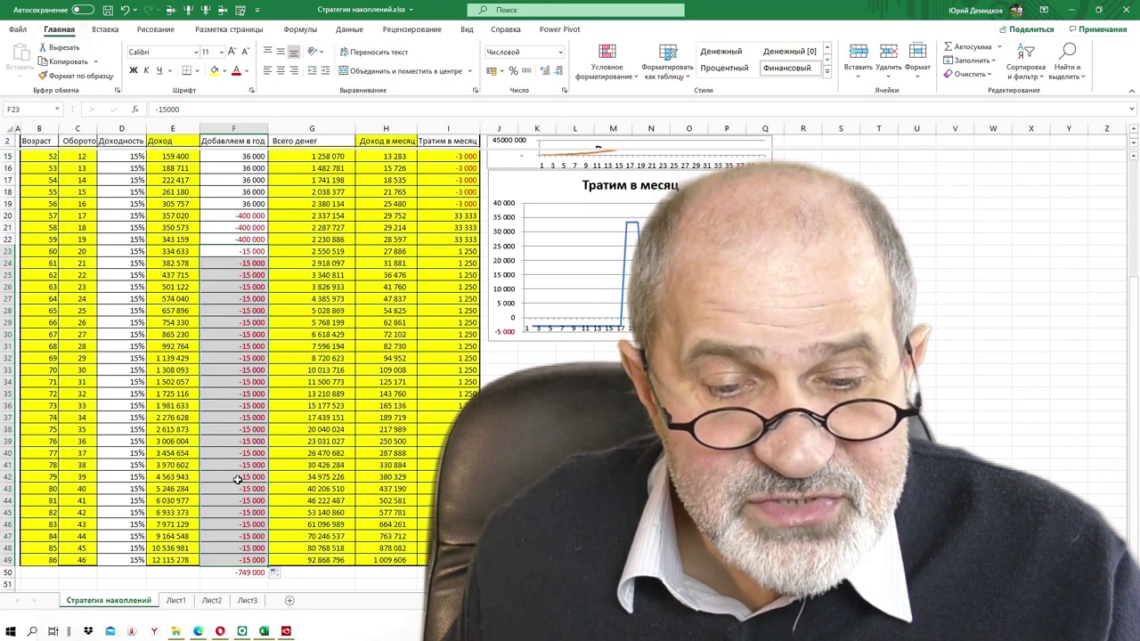
Examine the total money in G38 and G49, the starting age in B3, the initial contribution in F3 and the withdrawals in F26 and F28
click(316, 428)
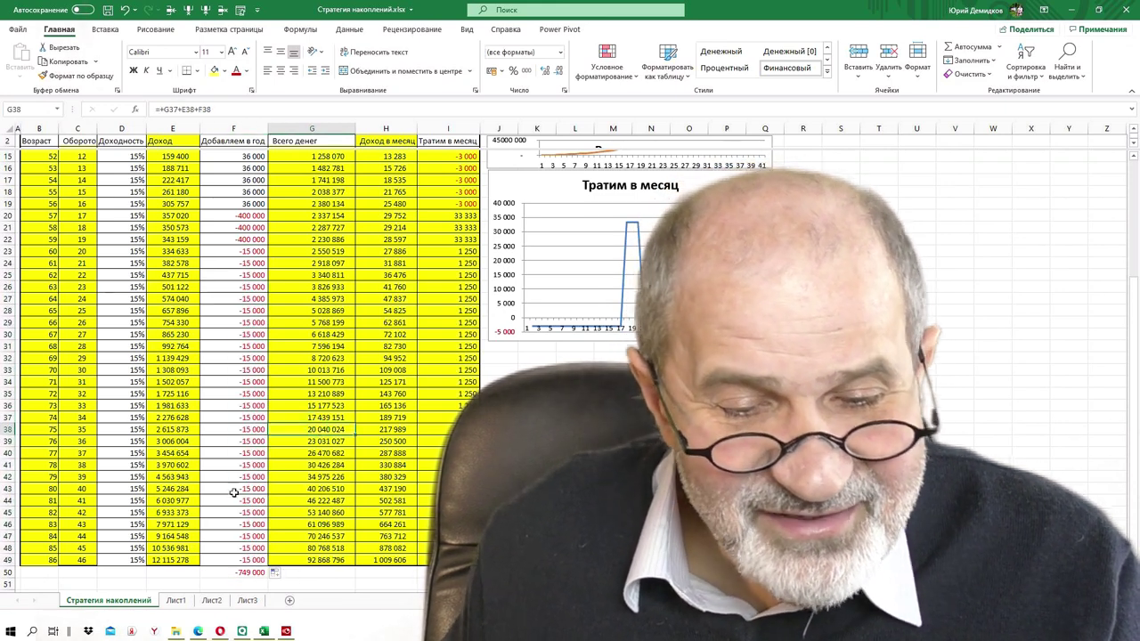
click(312, 560)
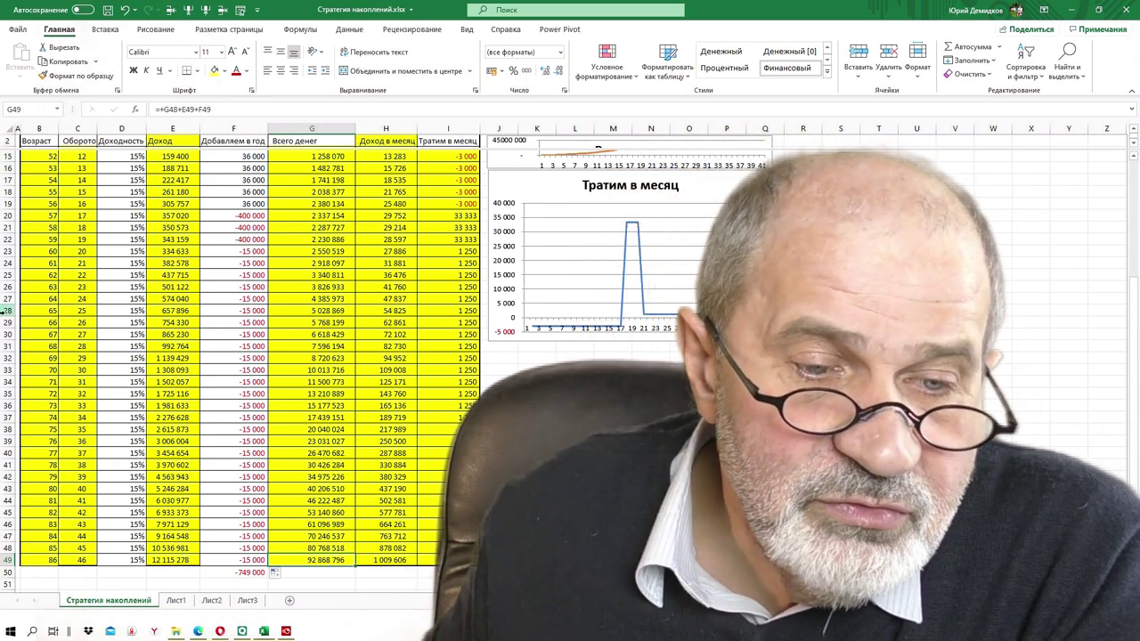
scroll(75, 211, up, 4)
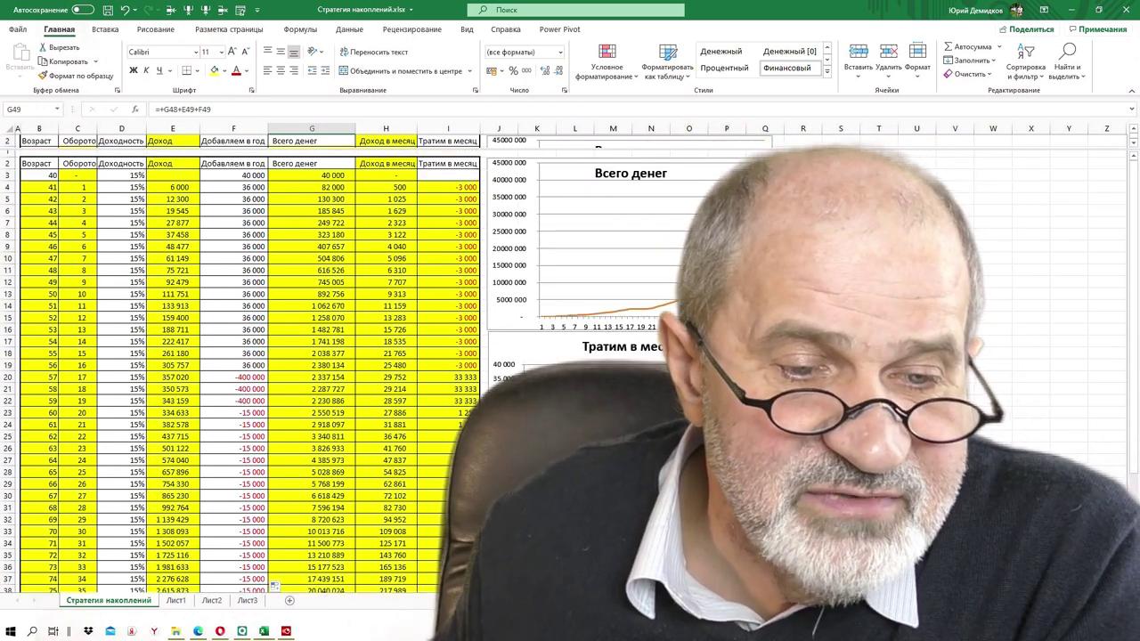
click(49, 178)
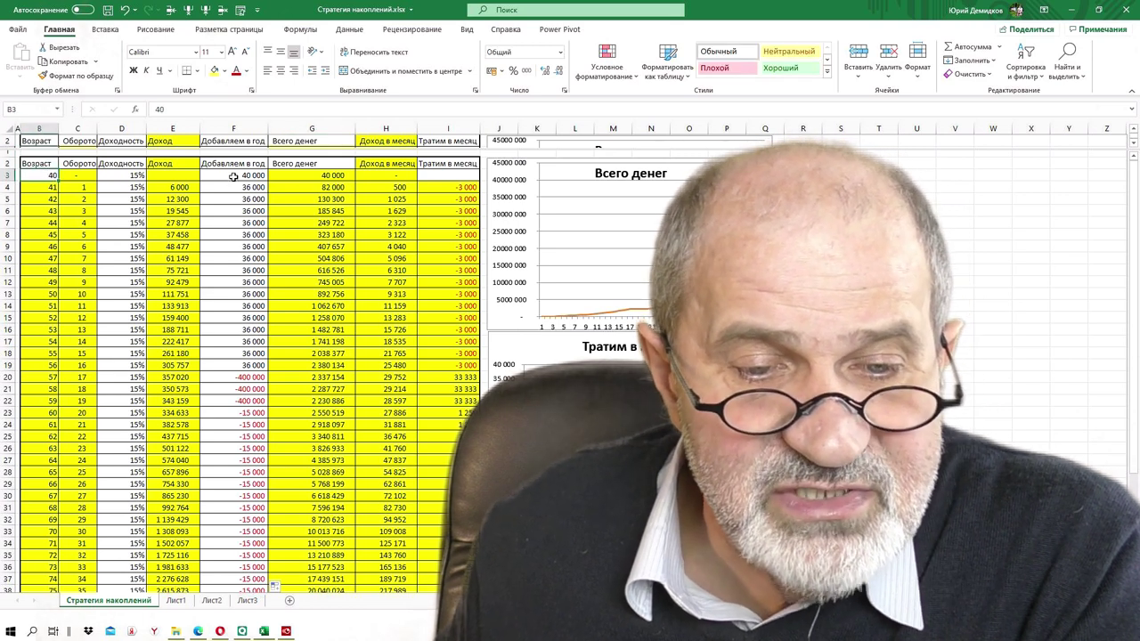
click(234, 176)
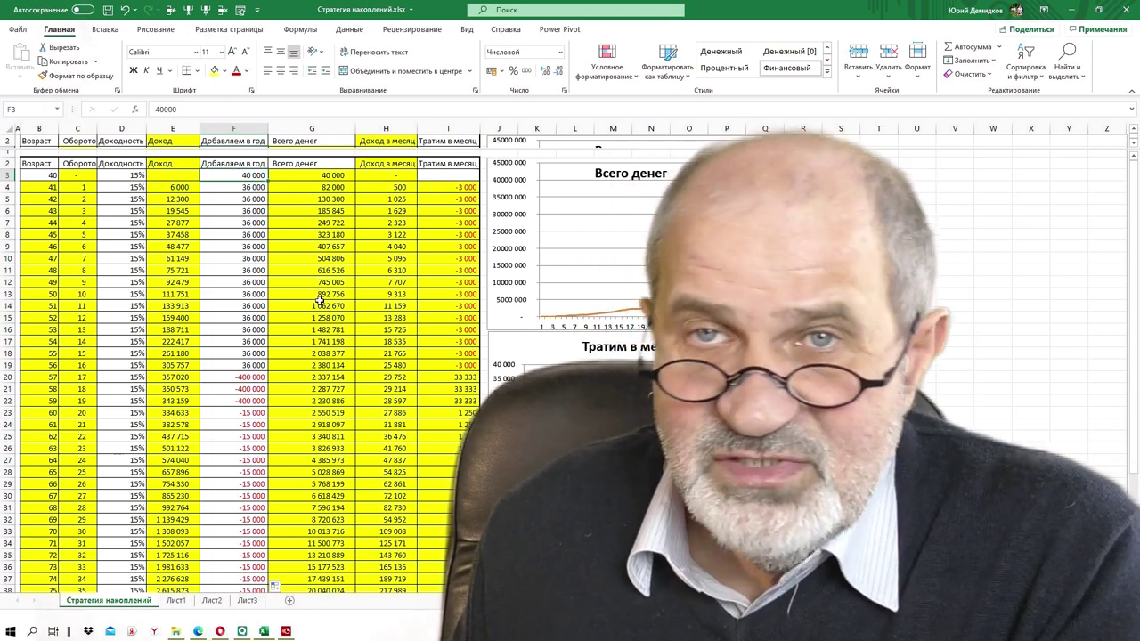
click(231, 449)
click(237, 470)
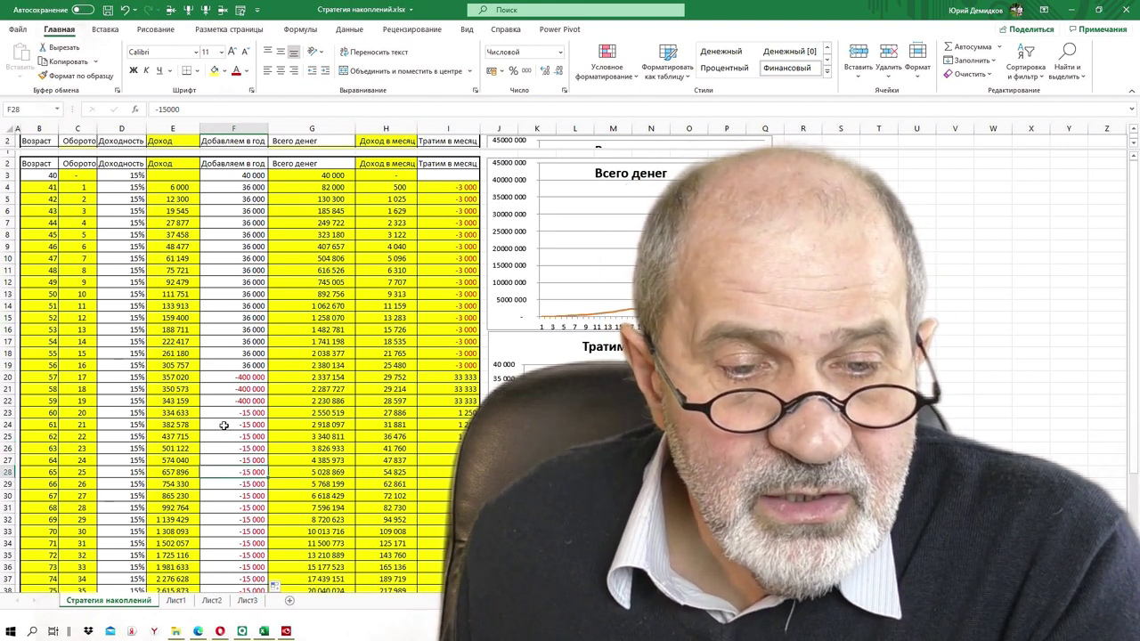
Set the yearly yields in D4 through D7 to 18%, 20%, 7% and 19%
click(120, 245)
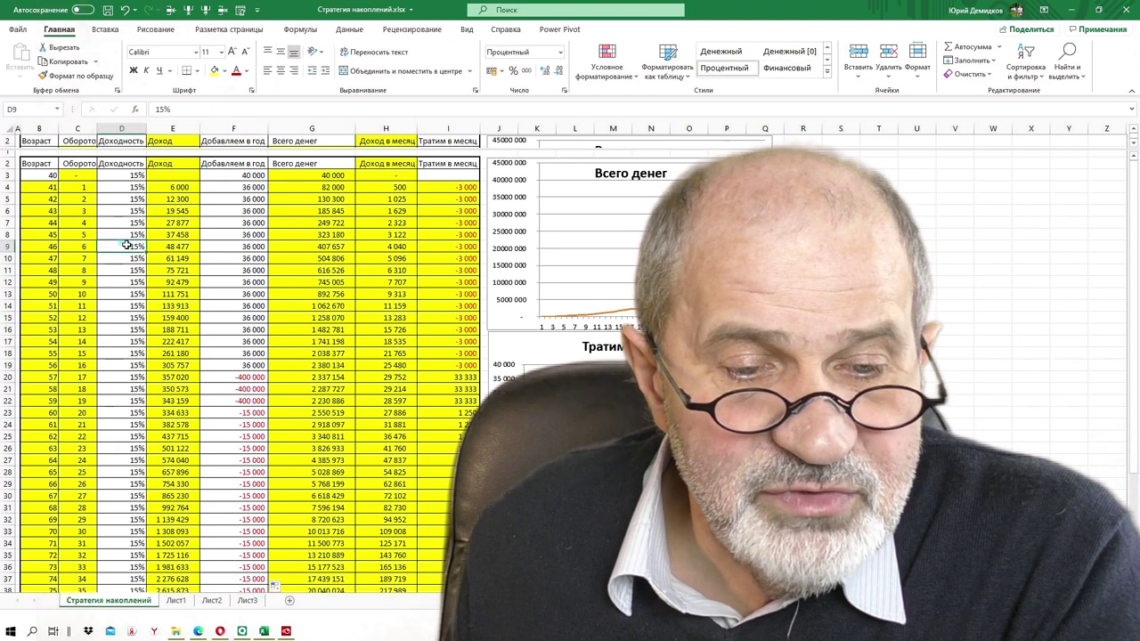
click(129, 259)
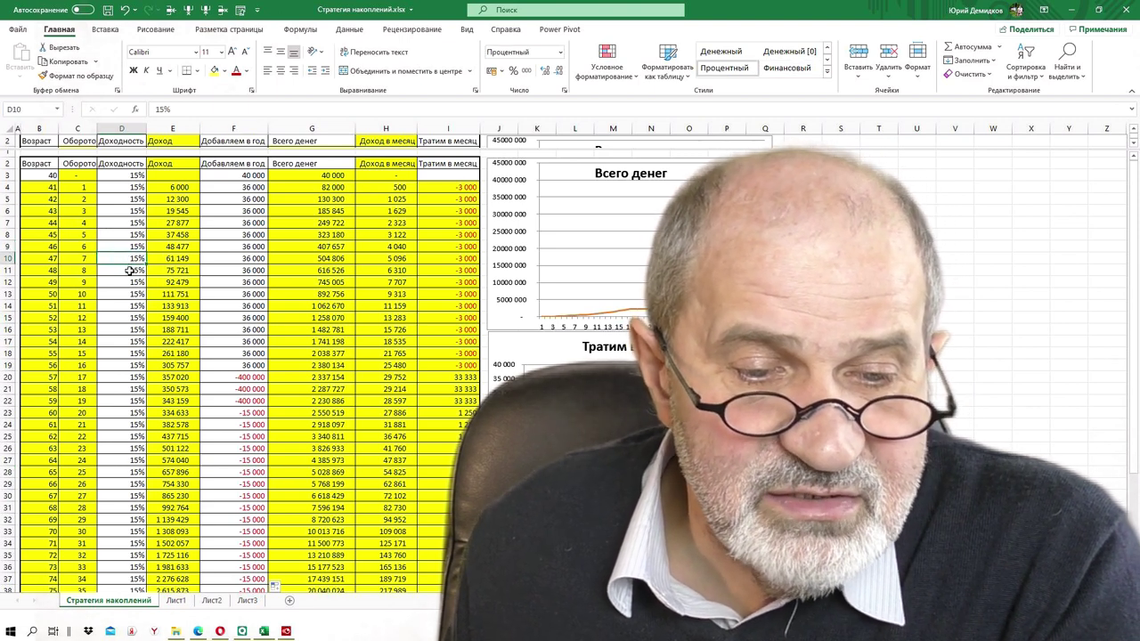
click(131, 273)
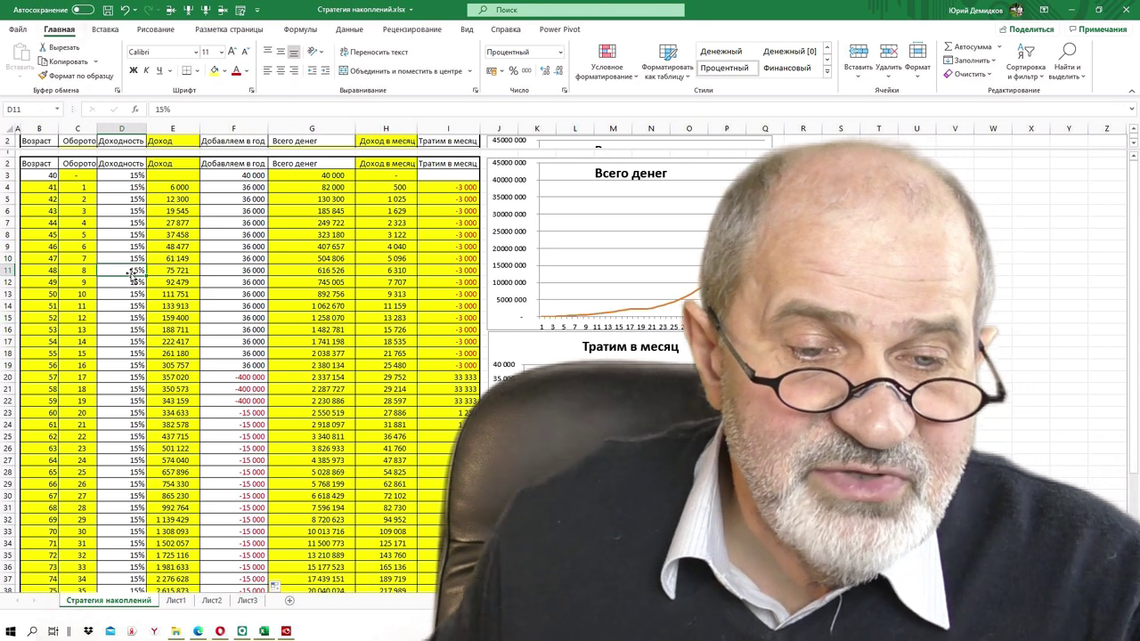
click(126, 175)
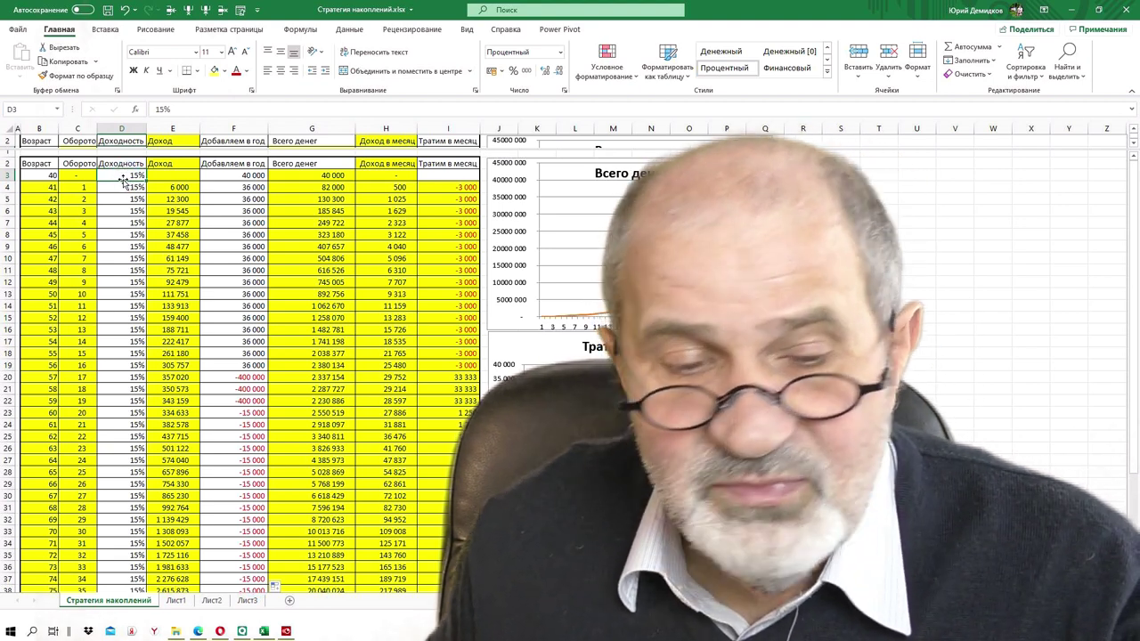
click(122, 188)
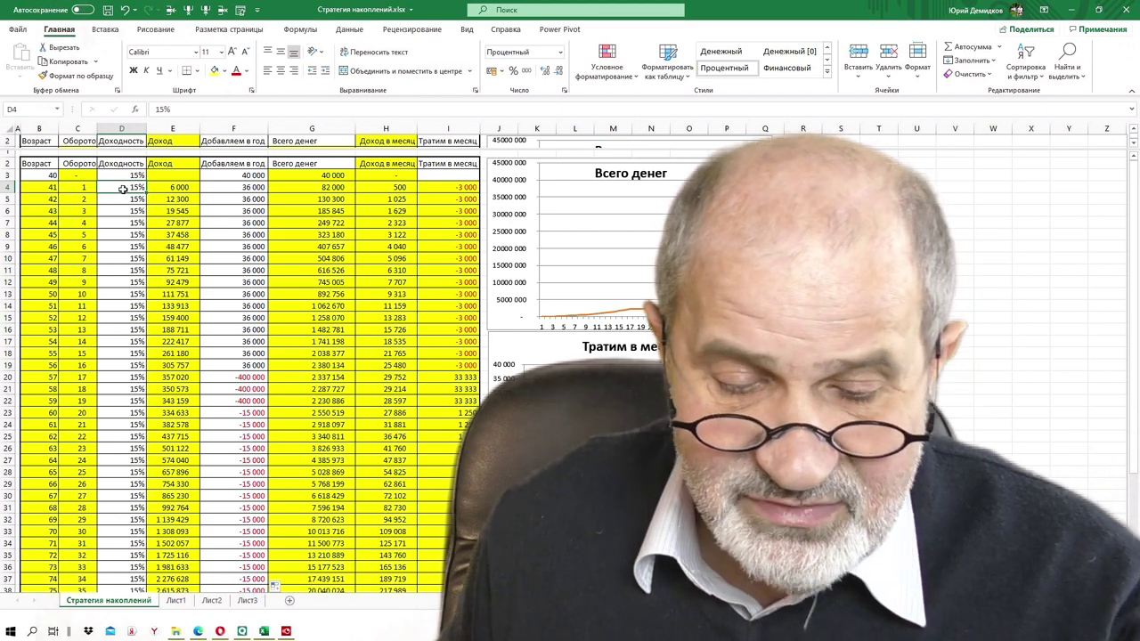
text(18)
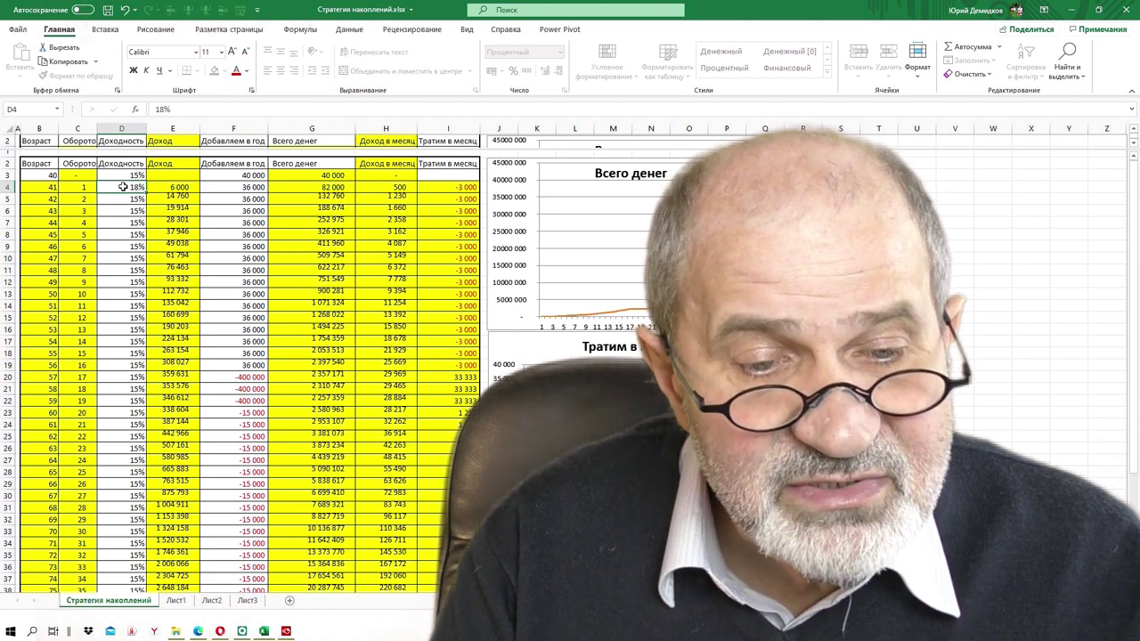
key(Return)
text(20)
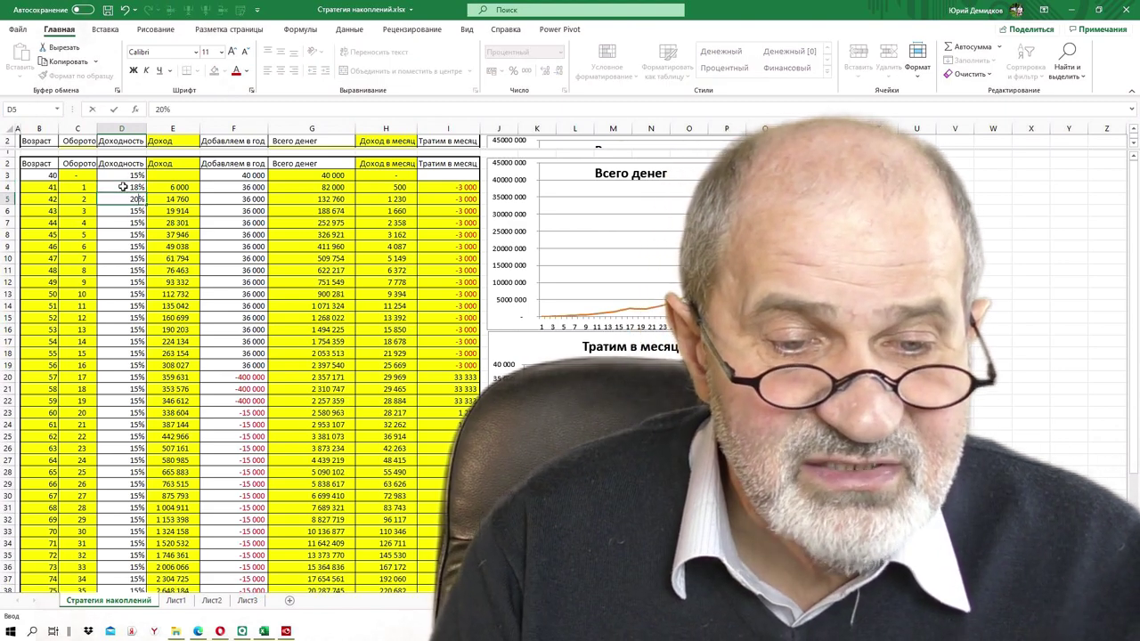
key(Return)
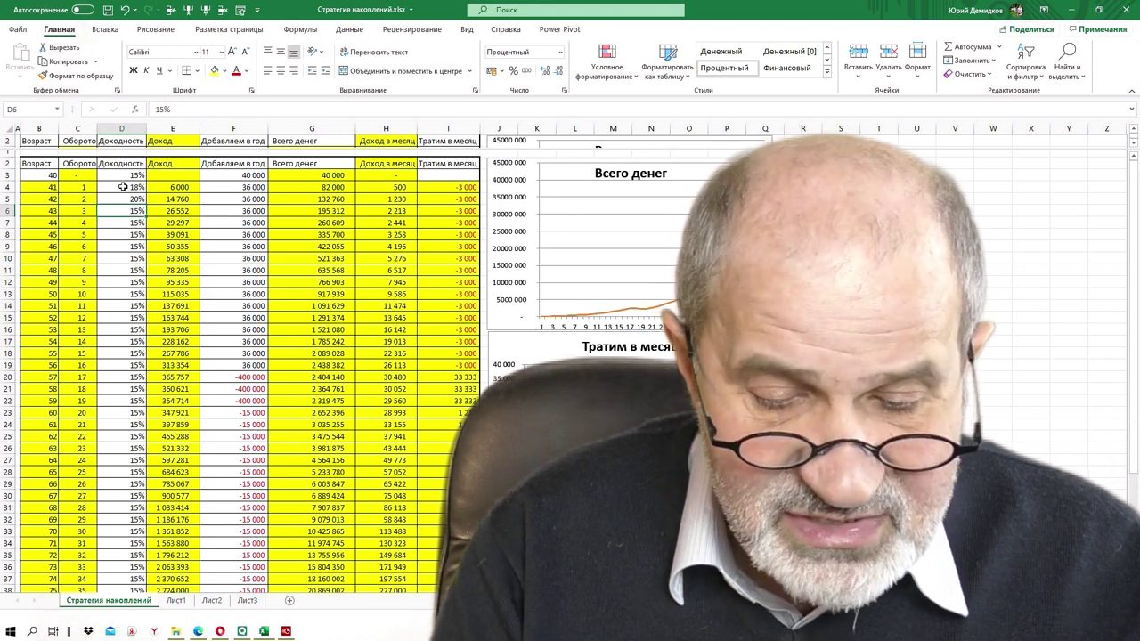
text(7)
key(Return)
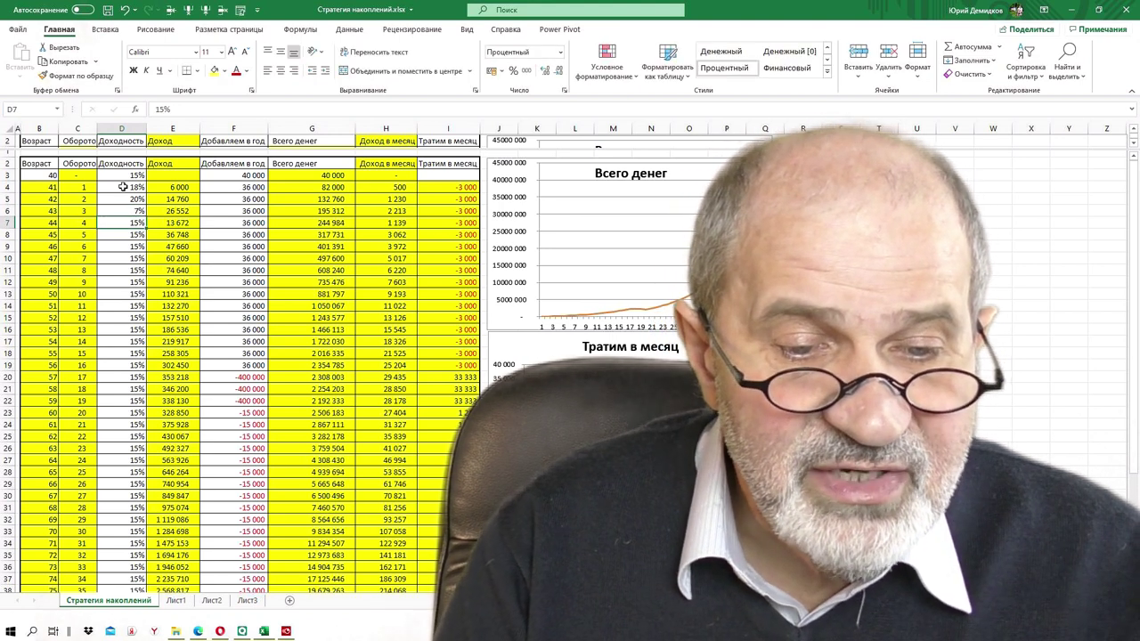
text(19)
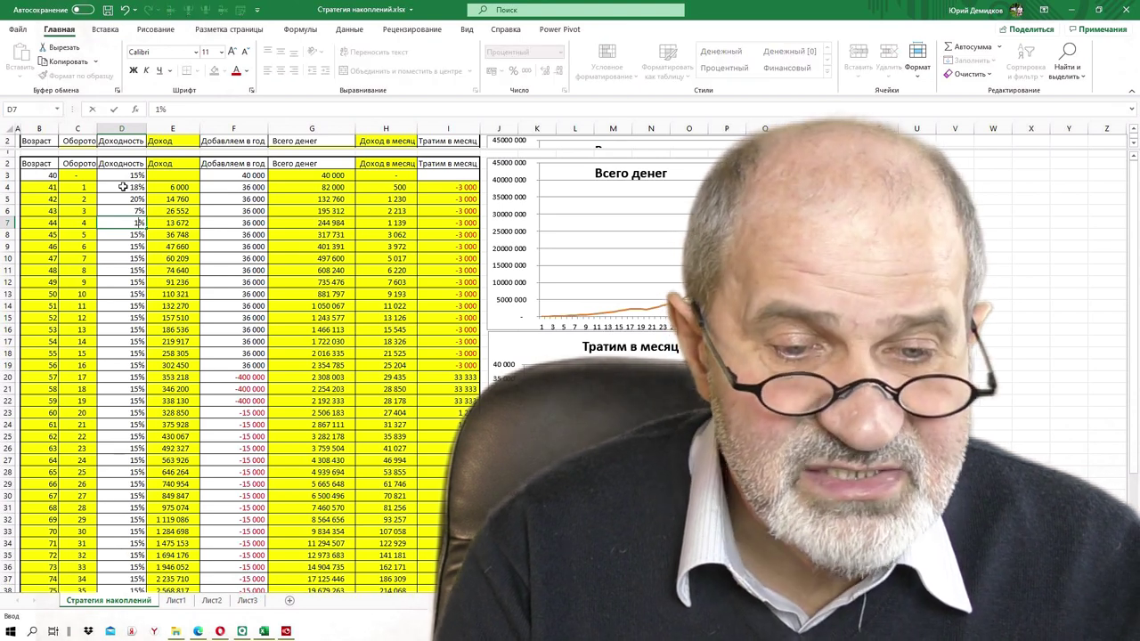
key(Return)
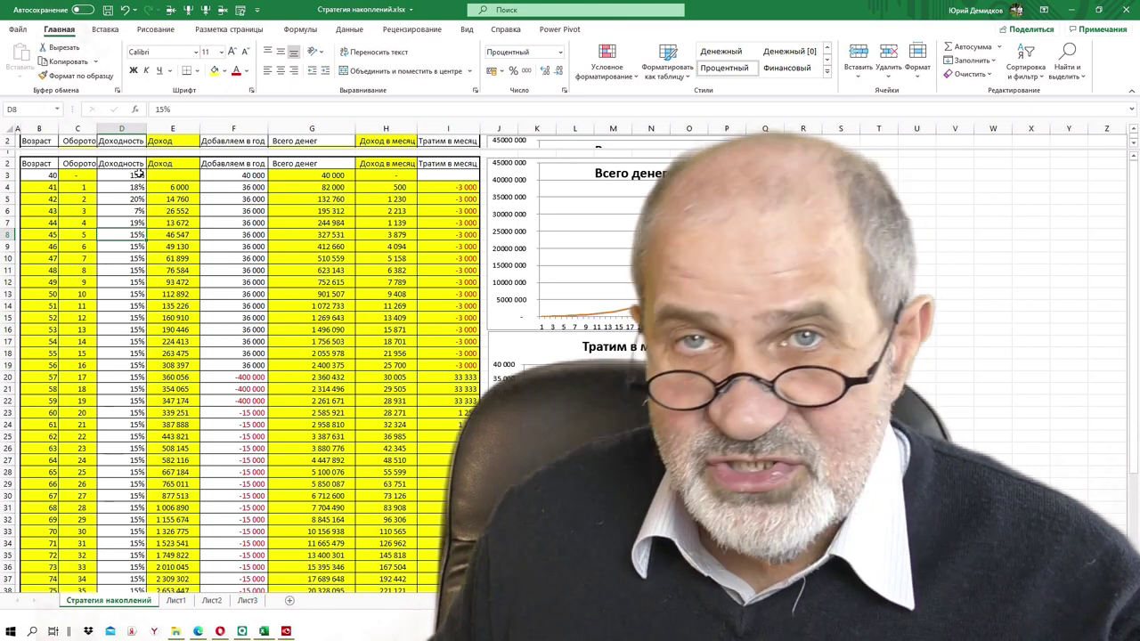
Fill the 15% yield from D3 down through D8 to replace the varied rates
click(133, 175)
drag(144, 181, 138, 241)
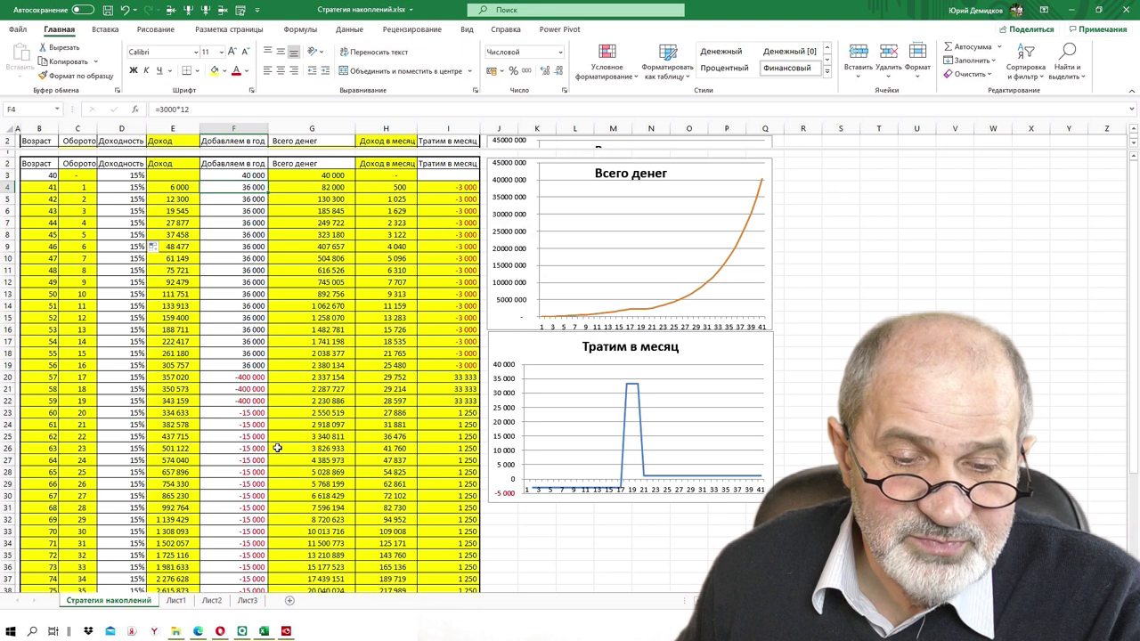
Set the initial contribution in F3 to 60000
click(253, 462)
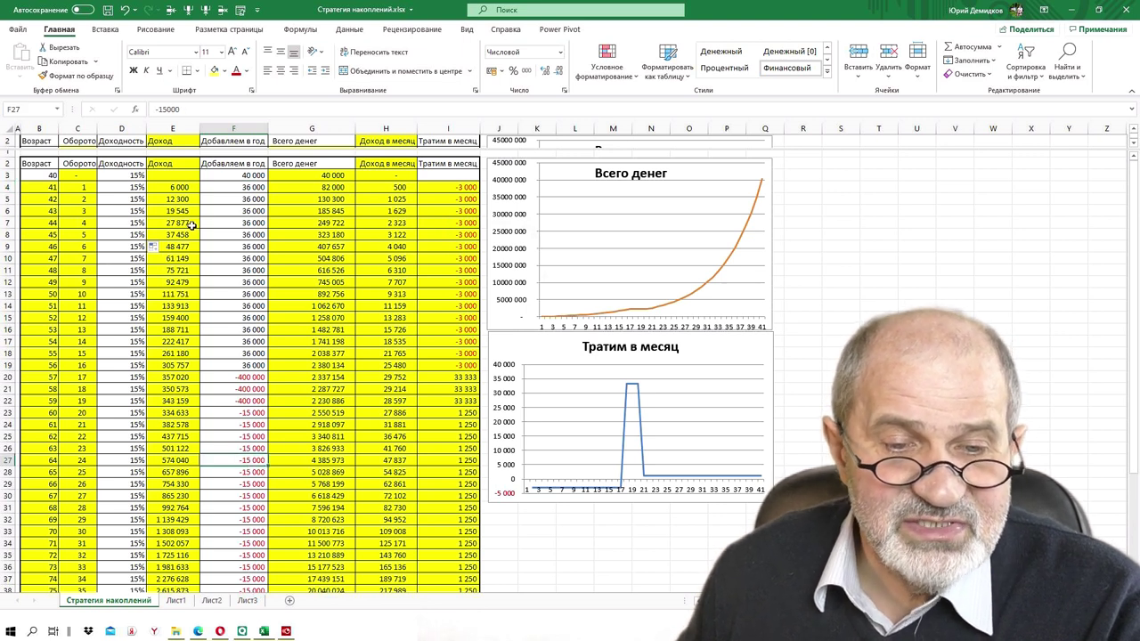
click(245, 177)
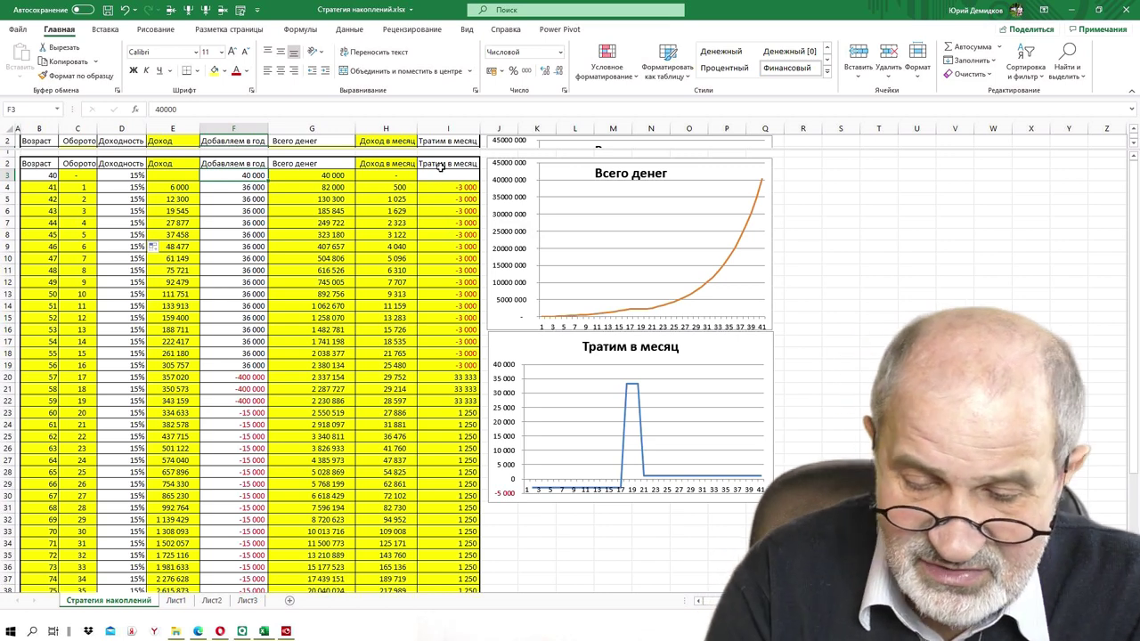
text(60000)
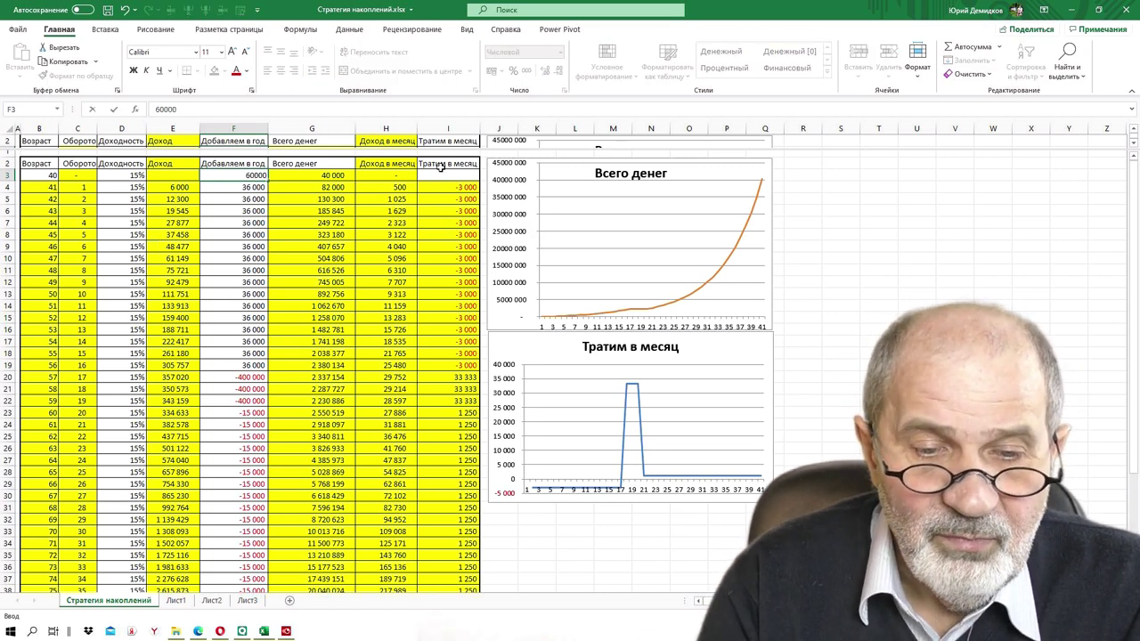
key(Return)
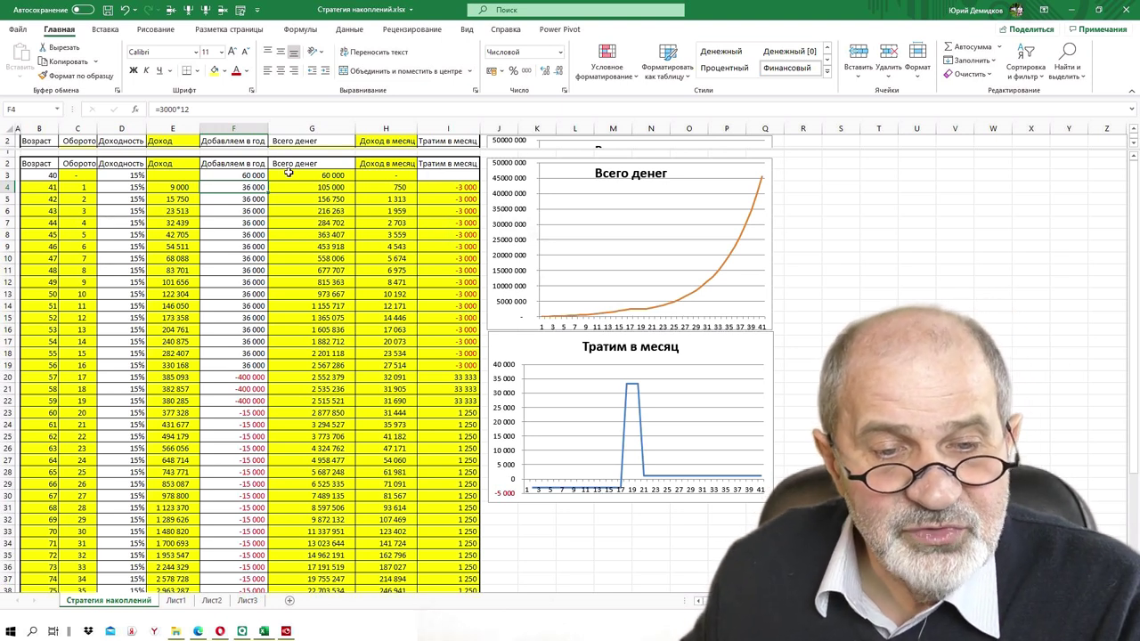
Change the annual contribution formula in F4 to =5000*12 and fill it down through F19
click(163, 108)
key(BackSpace)
text(5)
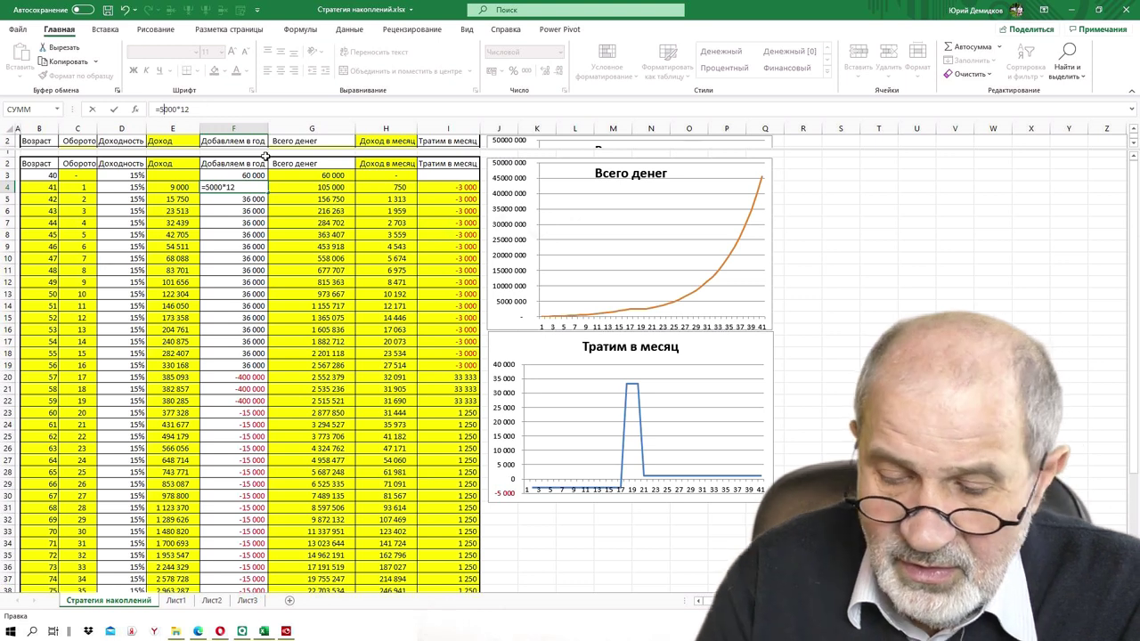
key(Return)
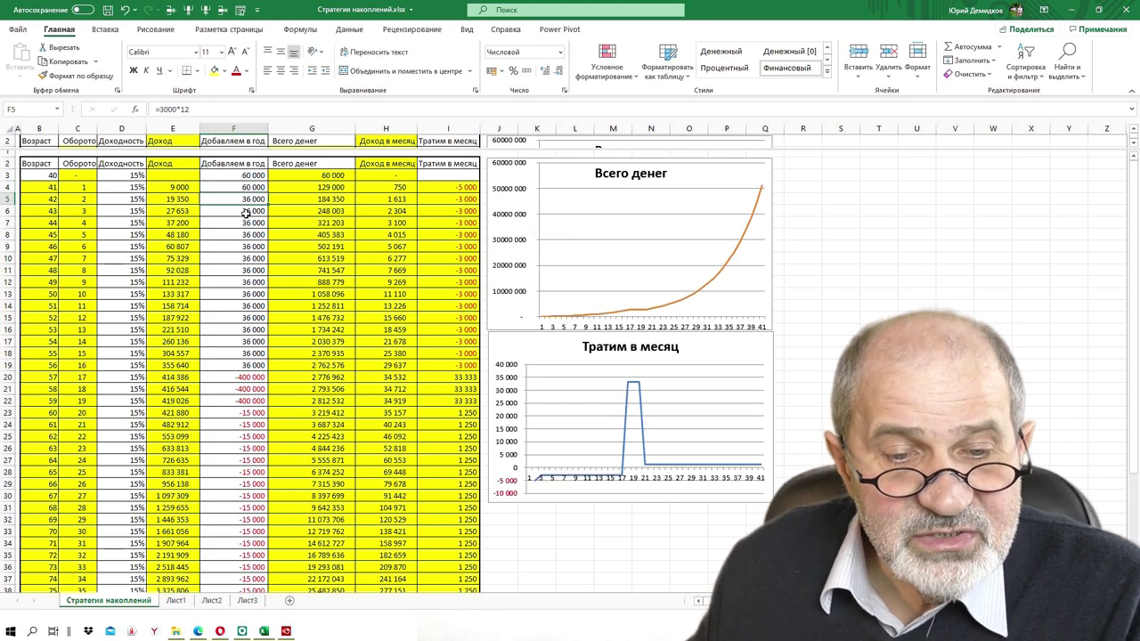
click(233, 187)
drag(266, 193, 261, 365)
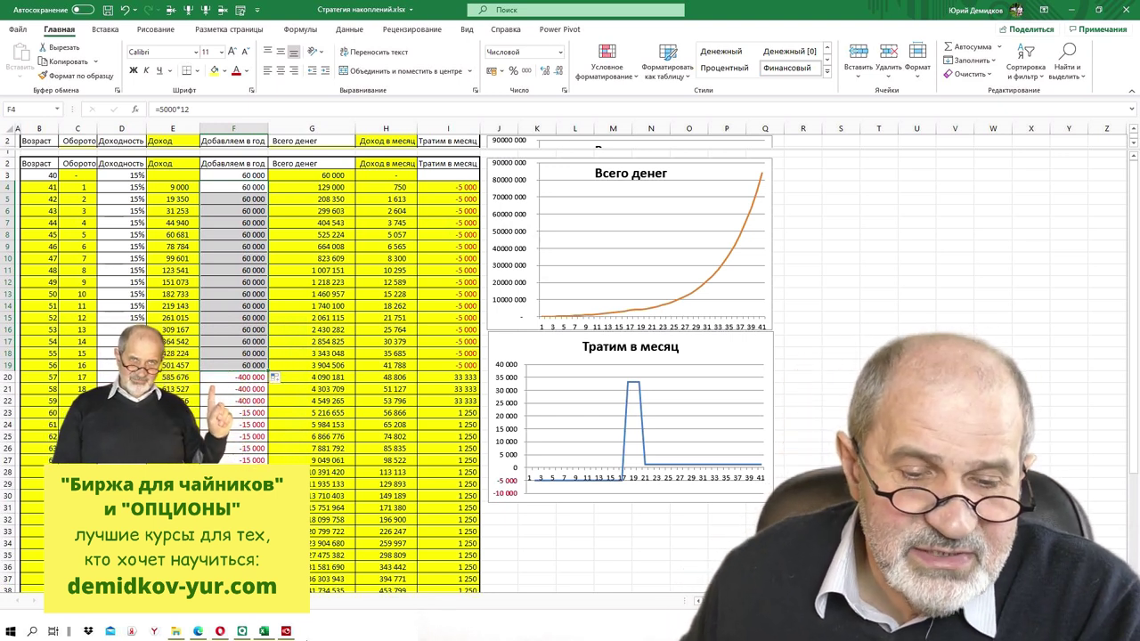
Switch to the Opera browser and bring up the payment page for the training courses and the savings strategy table
click(221, 632)
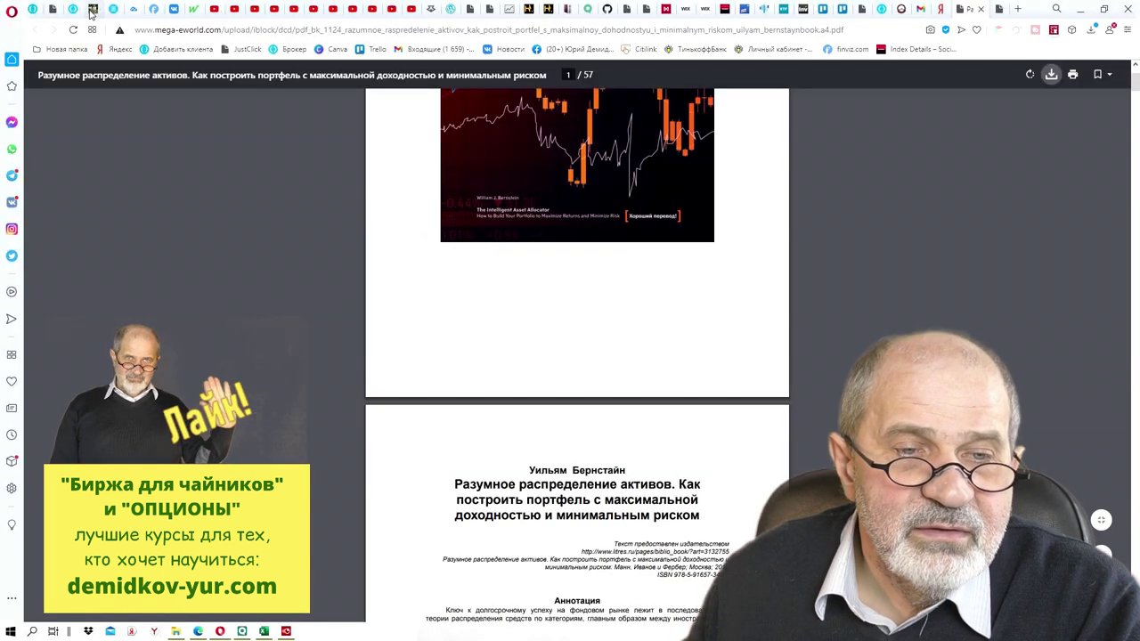
click(92, 11)
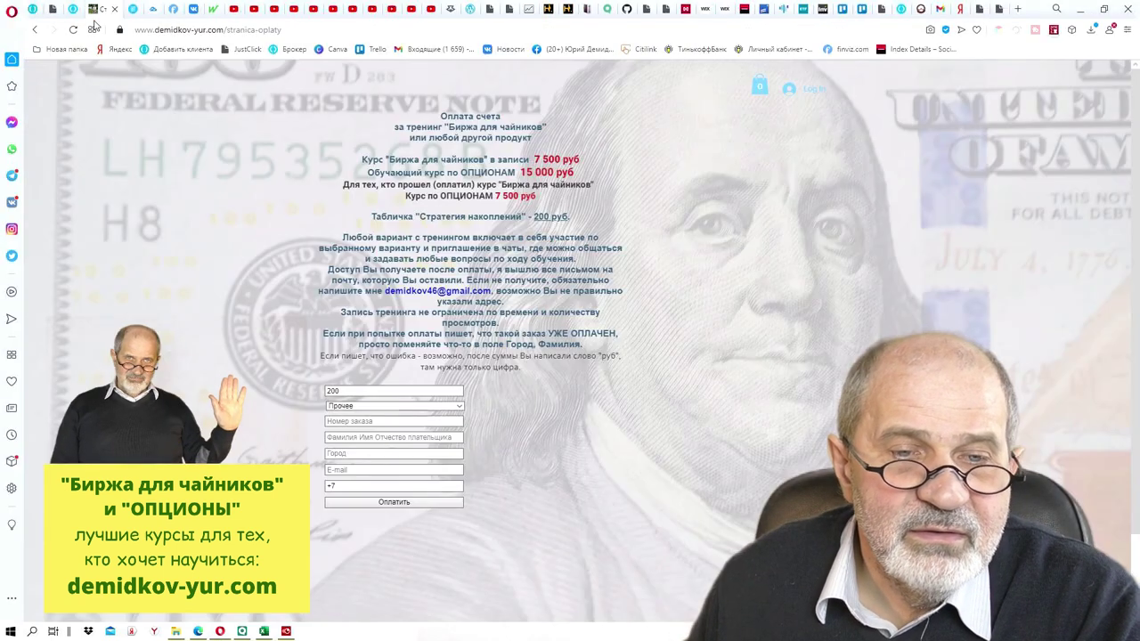
Return to the site's home page and open the payment page again from the "Биржа для чайников" course offer
click(31, 31)
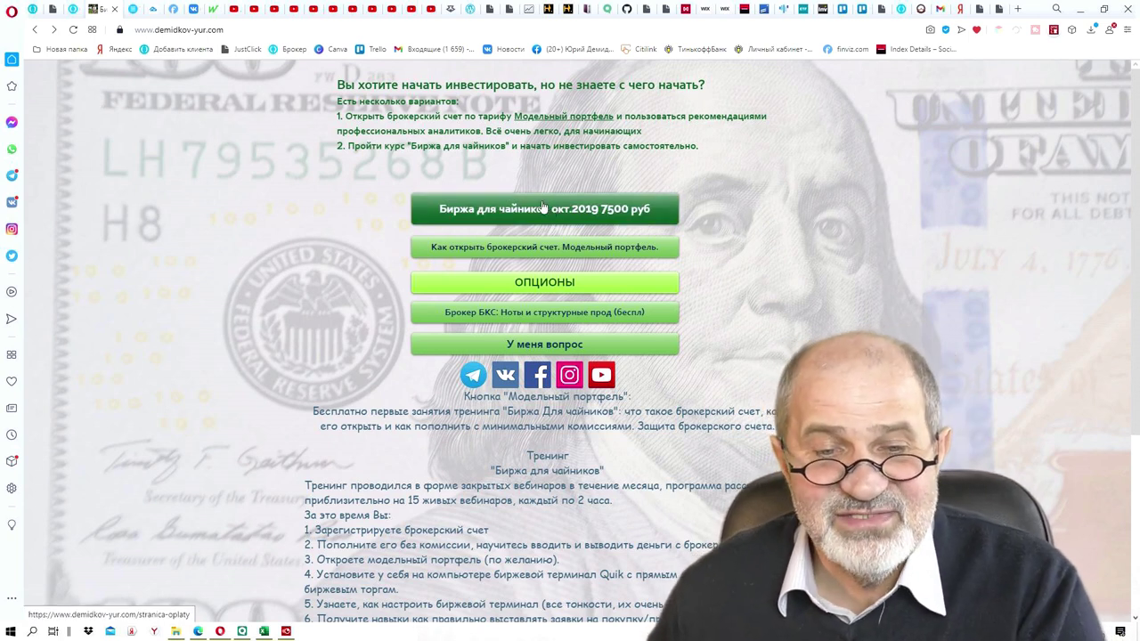
click(549, 288)
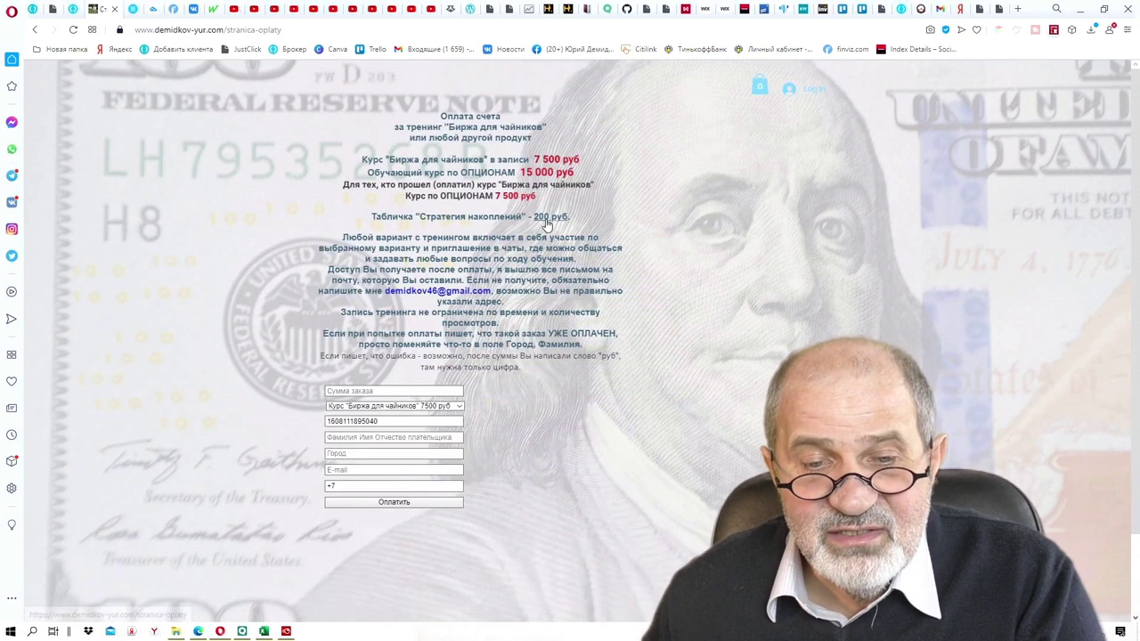
scroll(540, 221, down, 1)
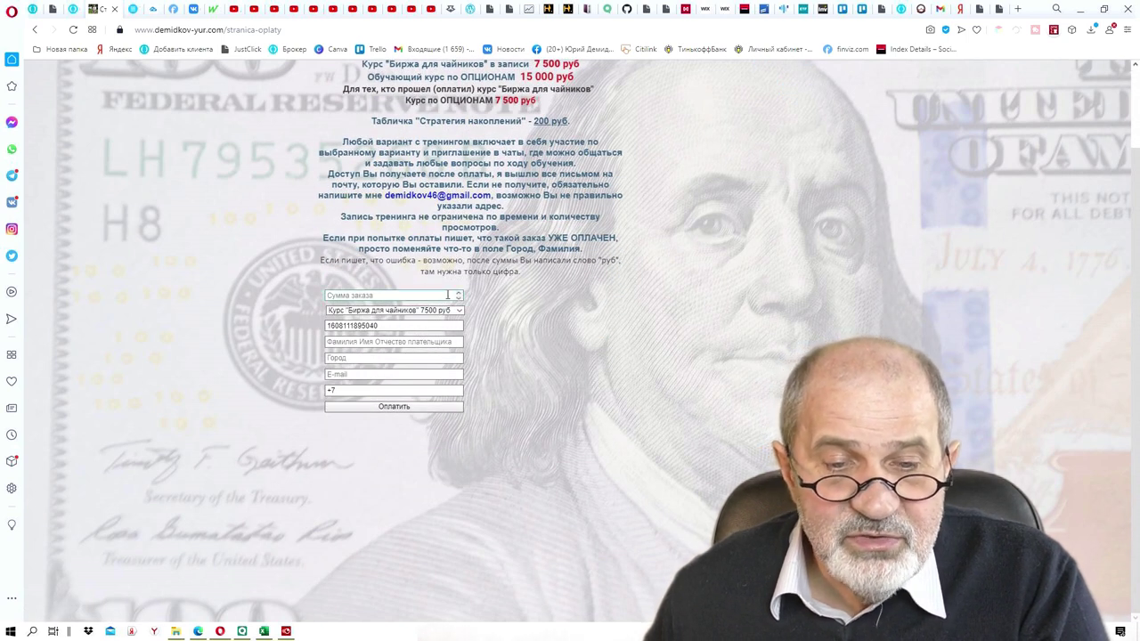
Choose Прочее as the product in the payment form and set the order amount to 200
click(458, 312)
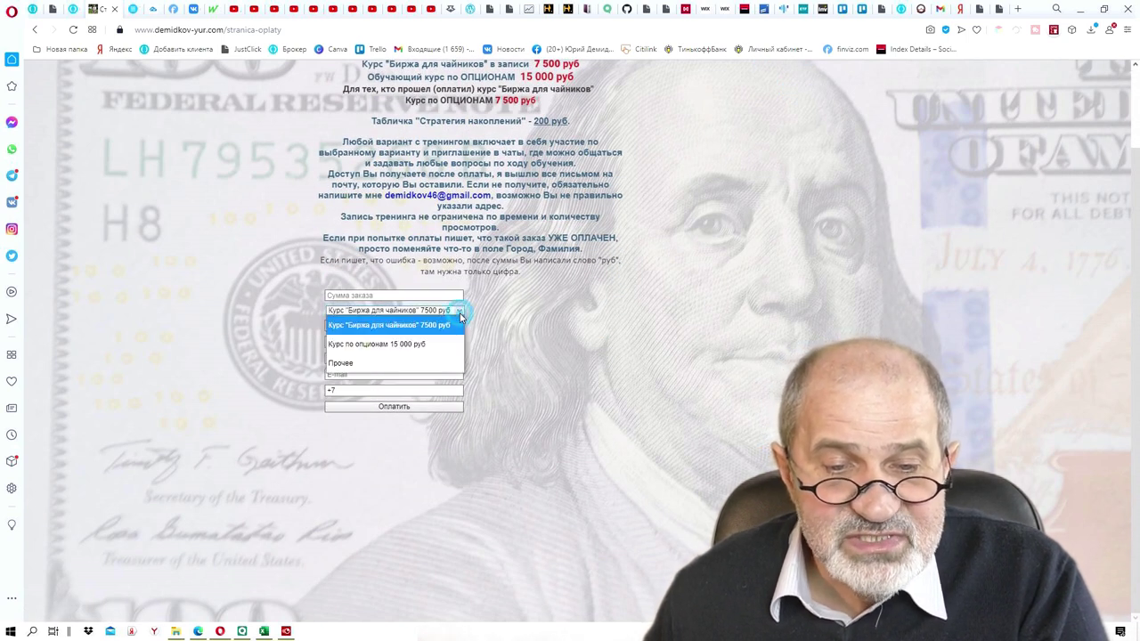
click(398, 362)
click(388, 296)
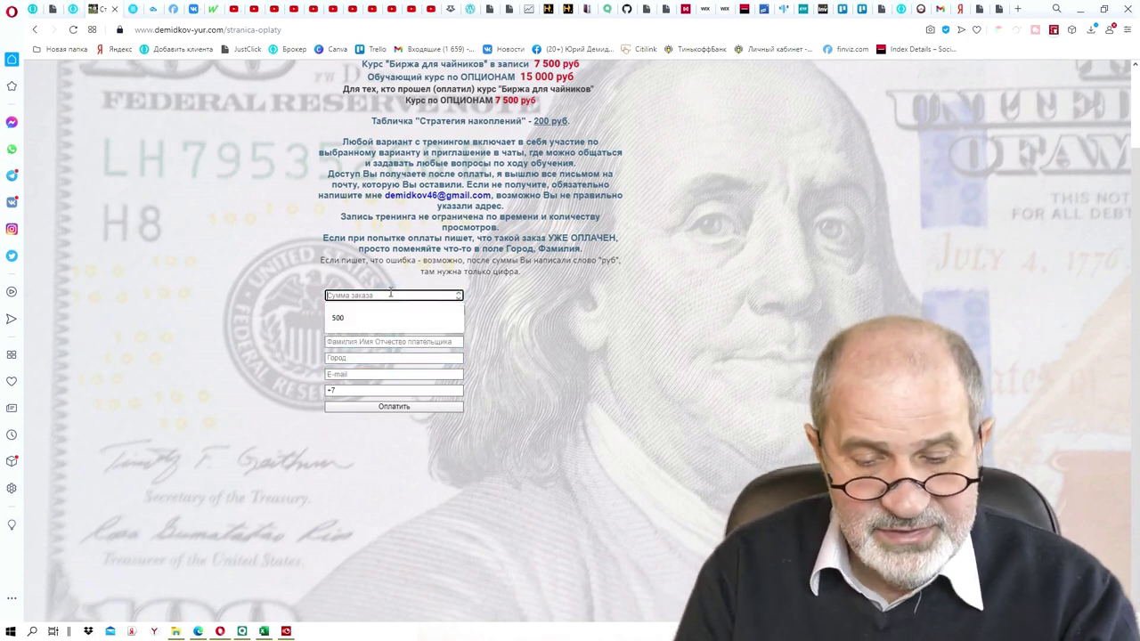
text(200)
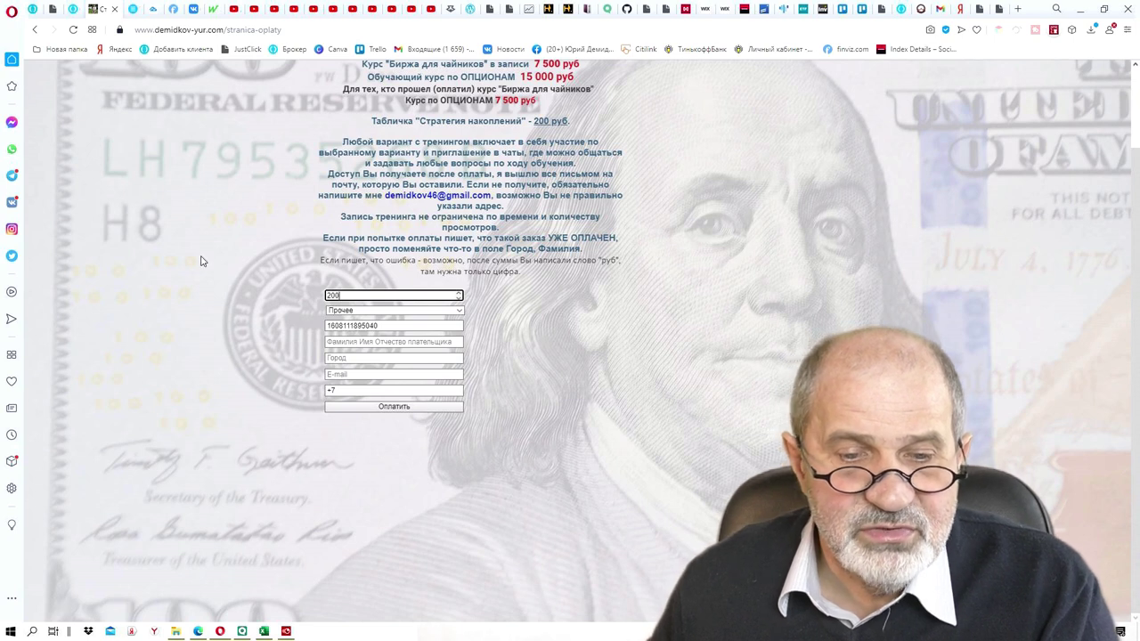
click(386, 508)
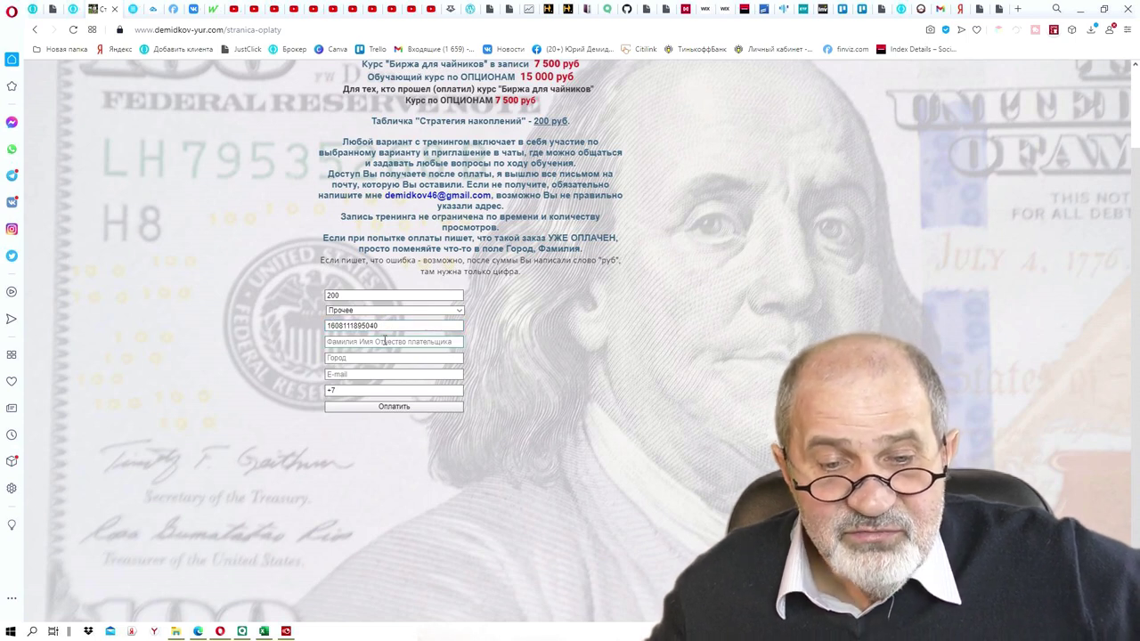
click(358, 391)
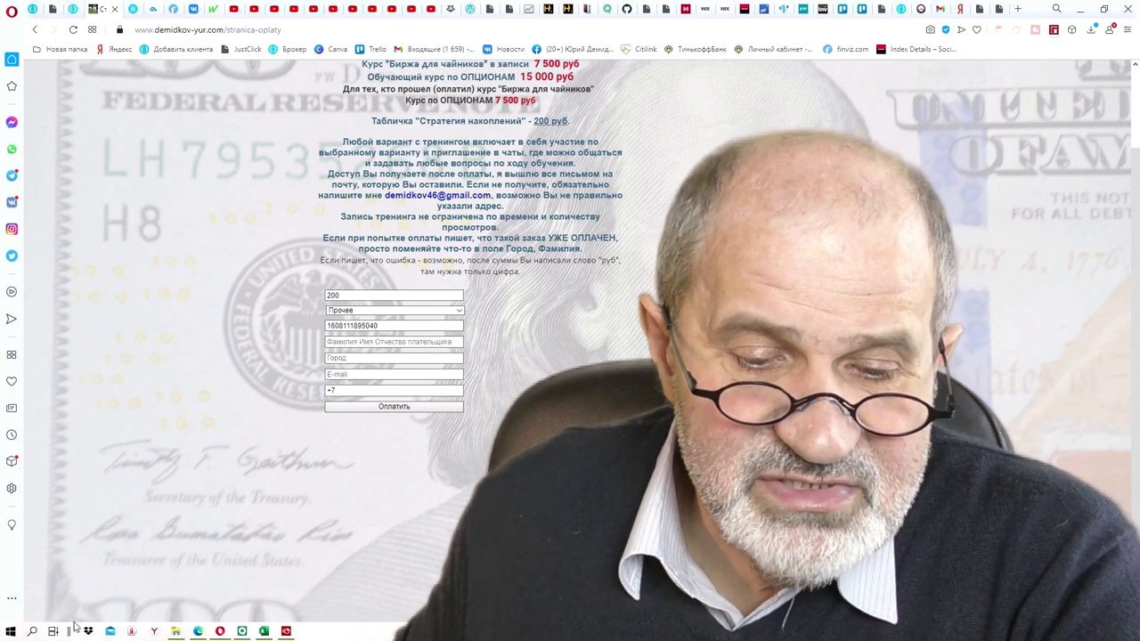
Switch to the Excel savings workbook and set the annual amount for age 60 in F23 to -400000
click(264, 631)
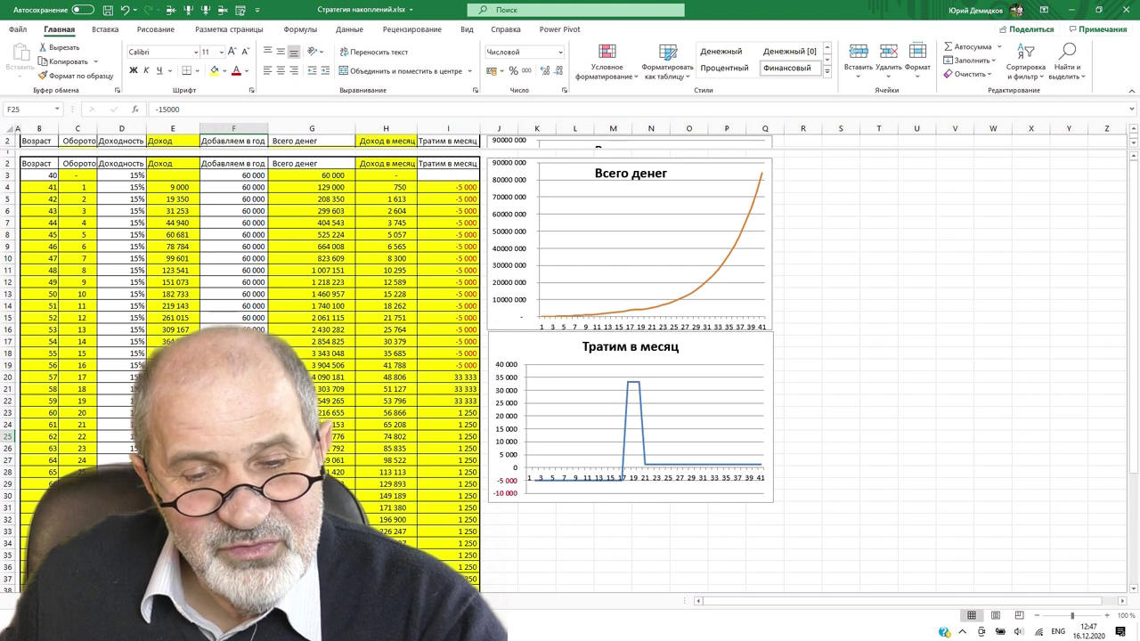
click(233, 413)
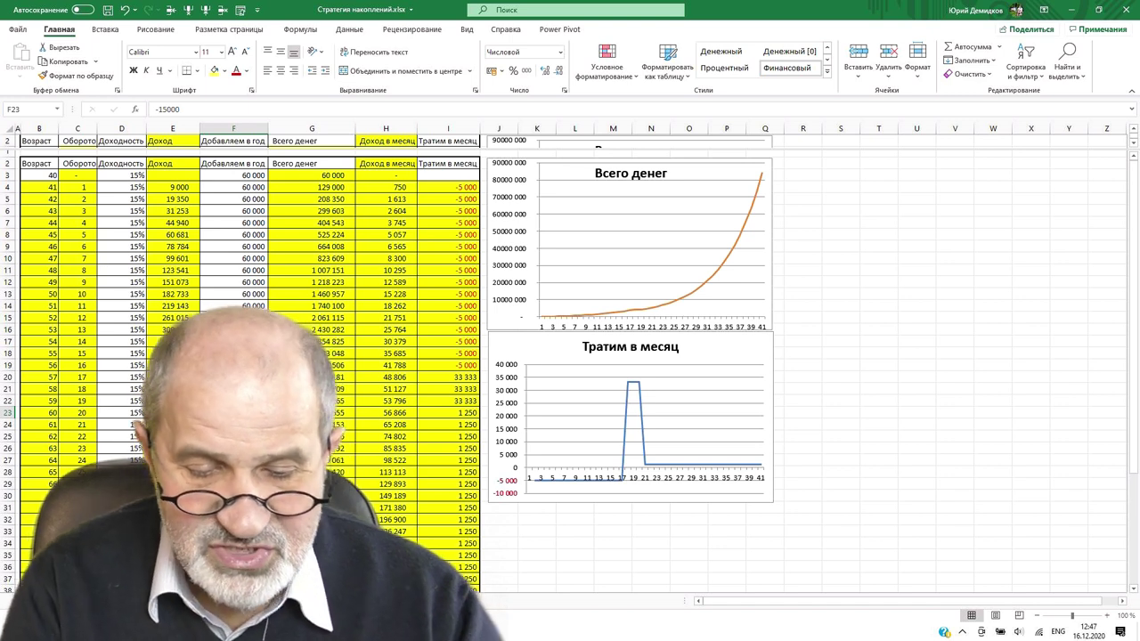
text(-400)
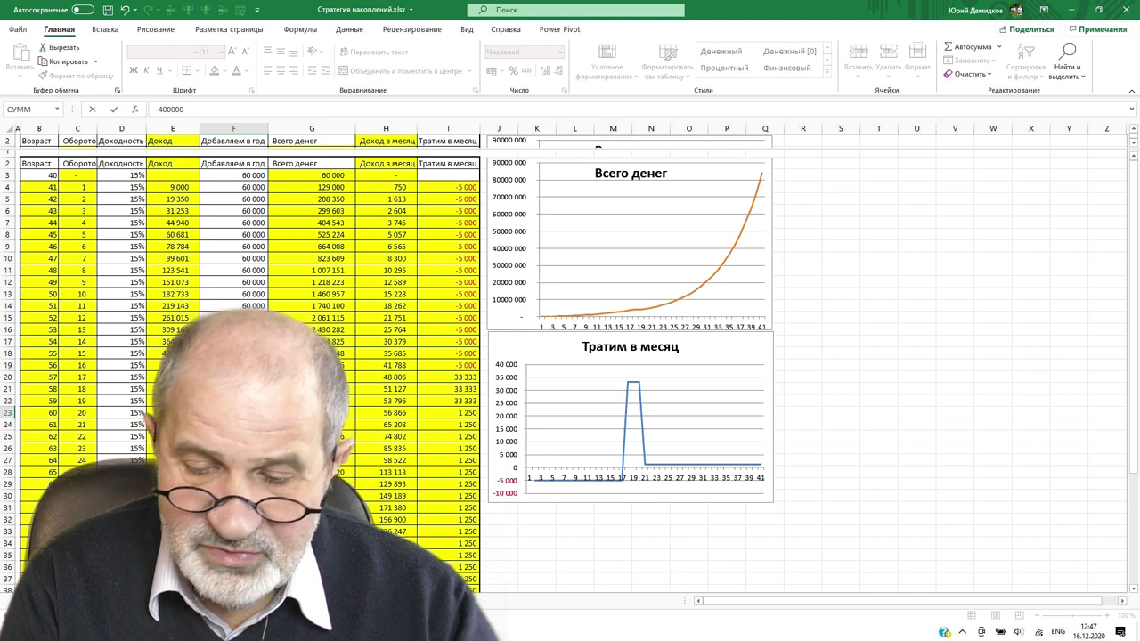
key(Return)
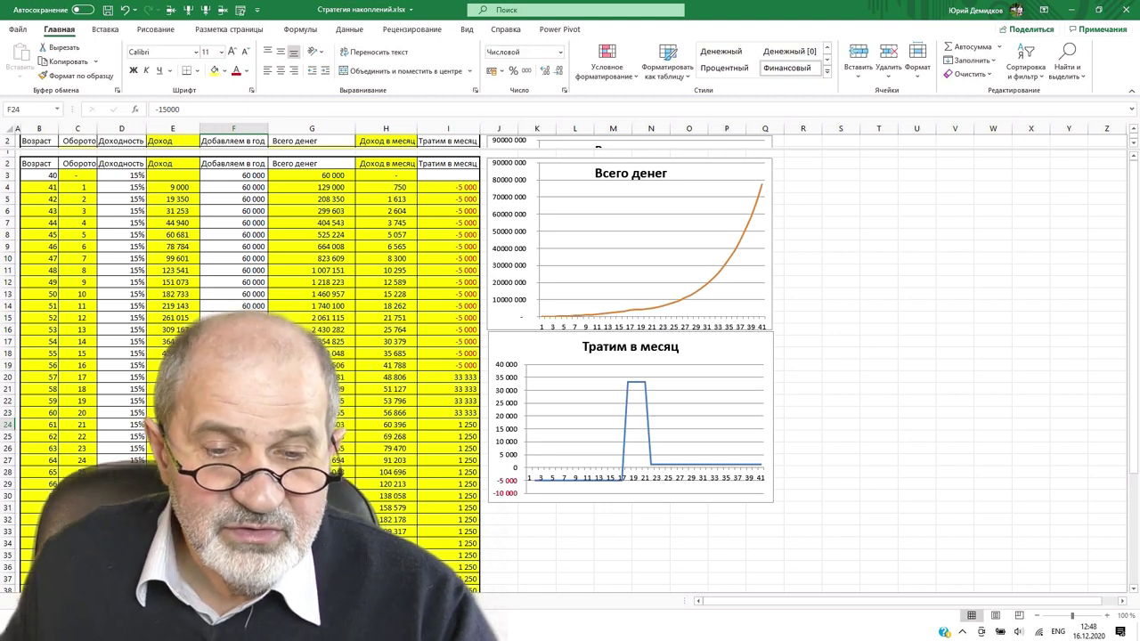
Fill the -400000 annual withdrawal from F23 down through F46
click(233, 413)
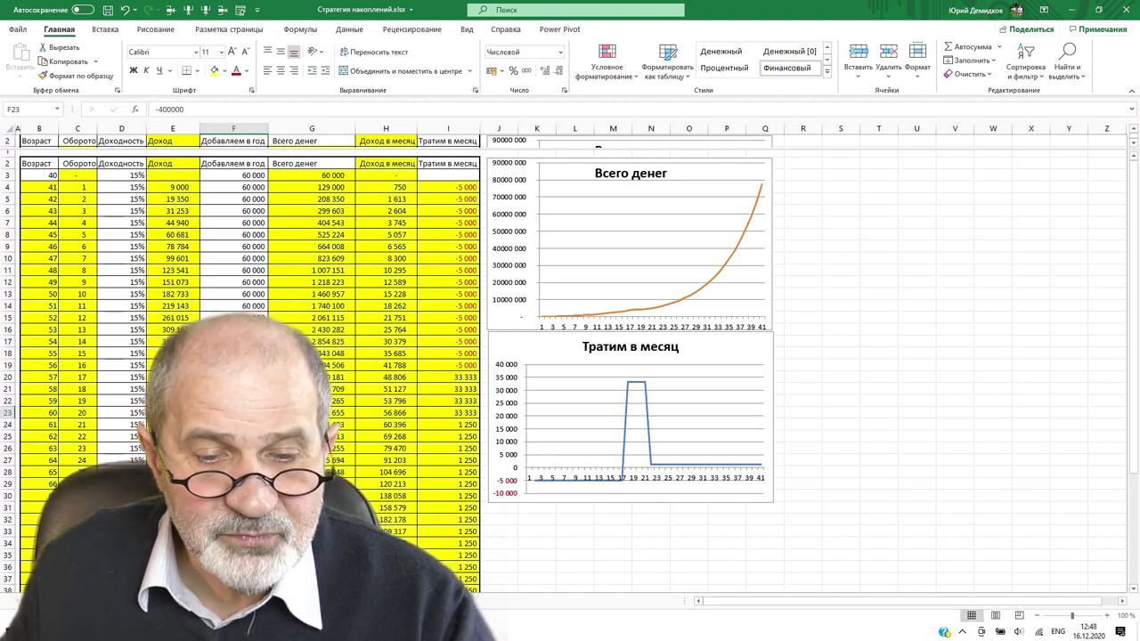
scroll(234, 412, down, 3)
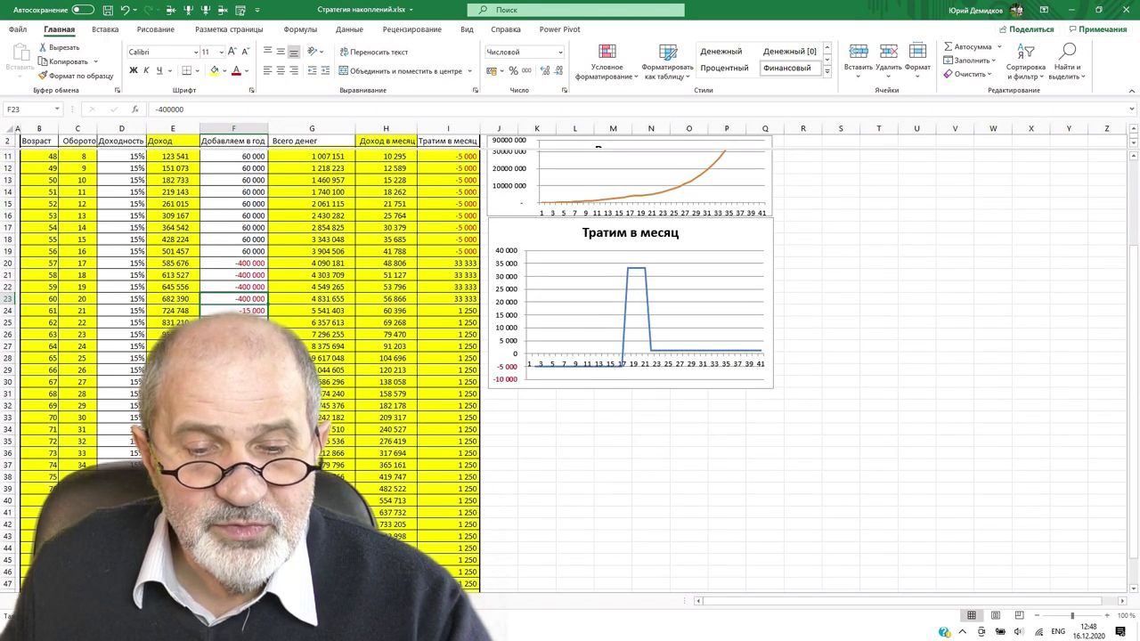
key(ctrl+shift+Down)
key(ctrl+d)
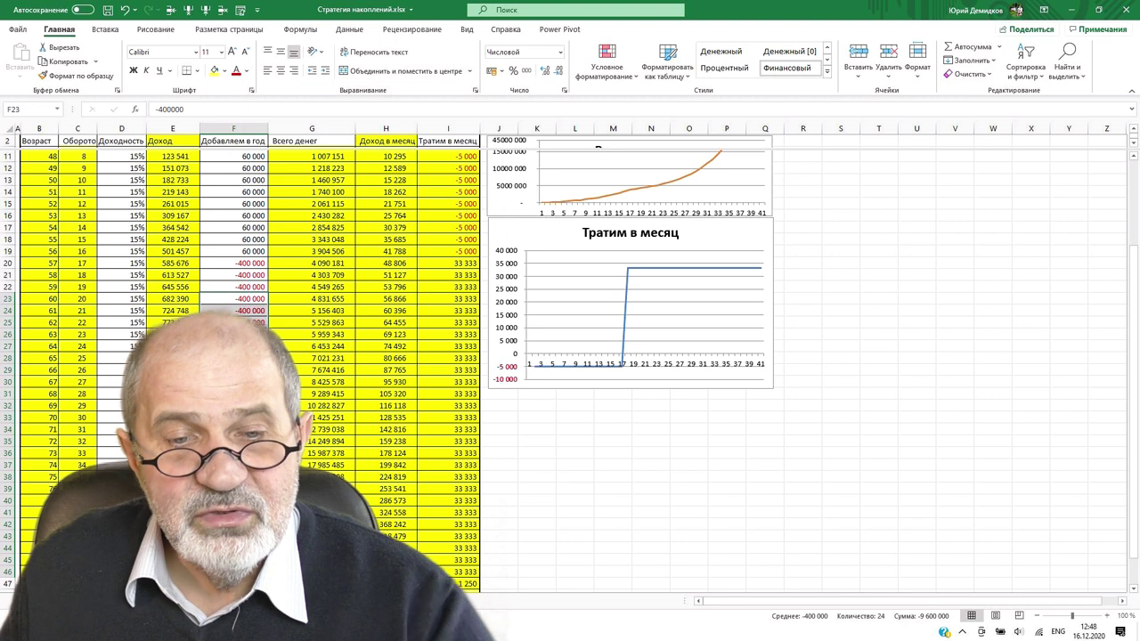